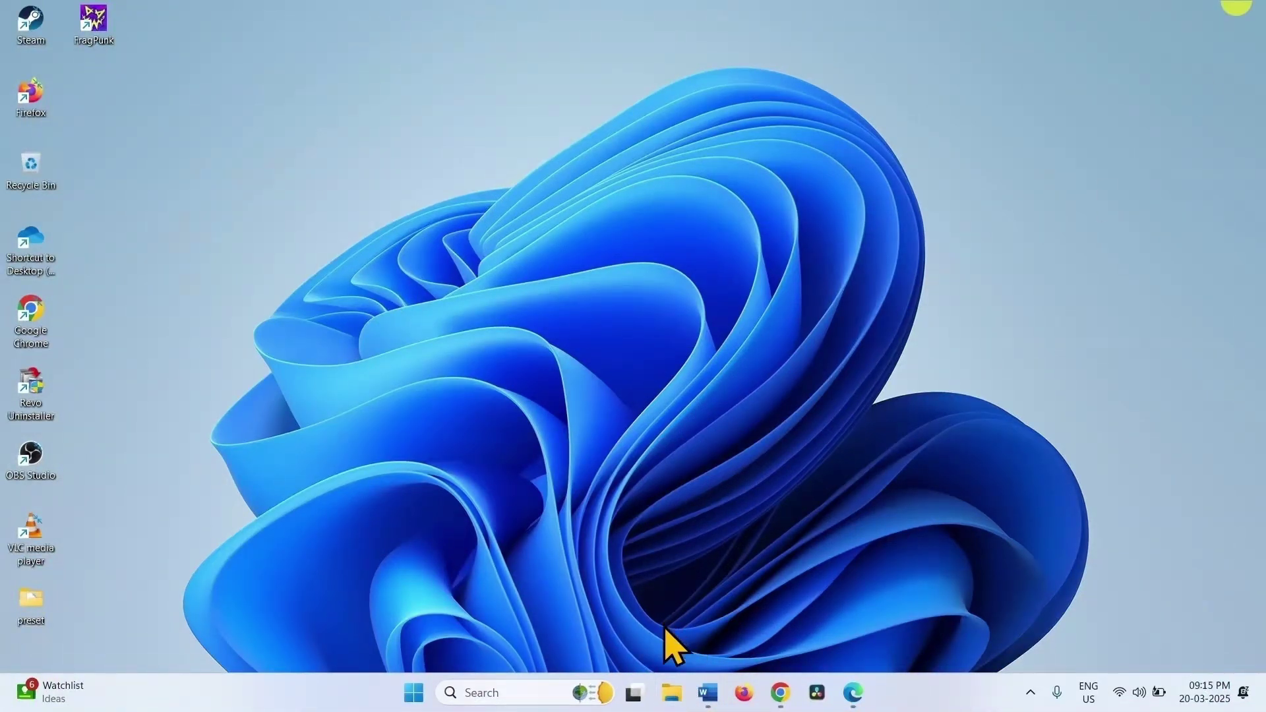
Open C:\Program Files\Microsoft Office\root\Office16 in File Explorer
click(667, 694)
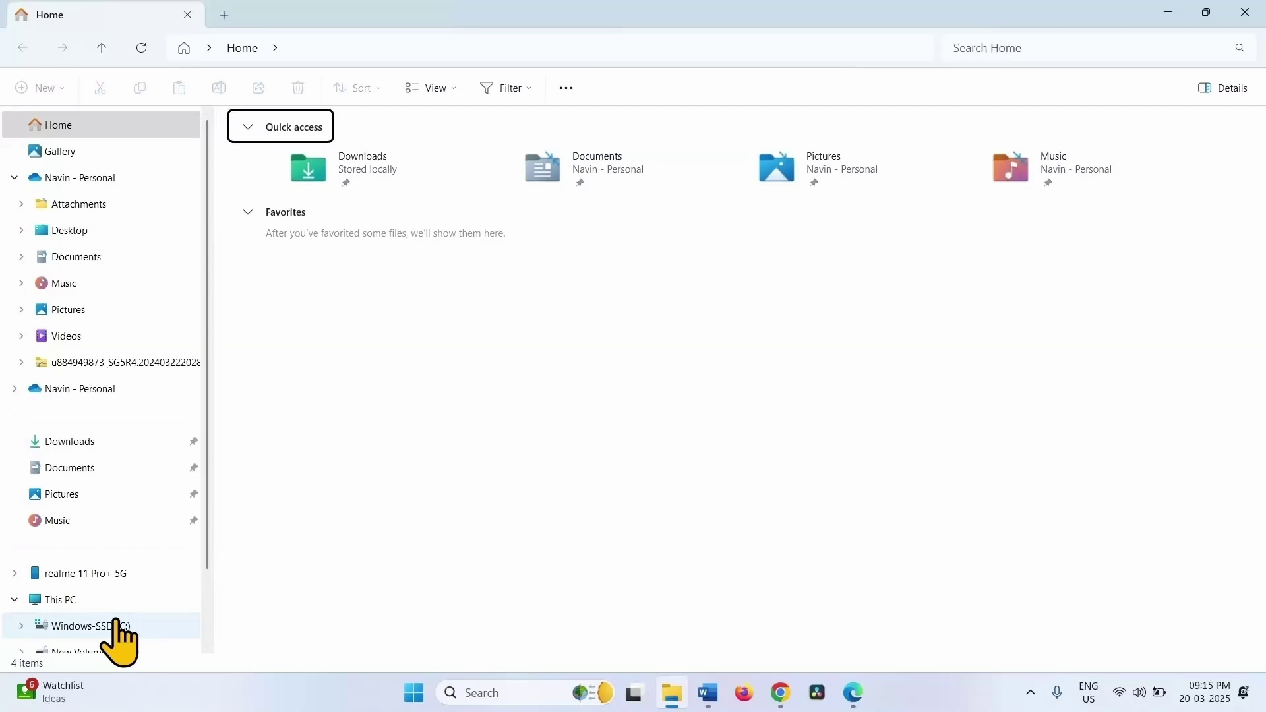
click(81, 628)
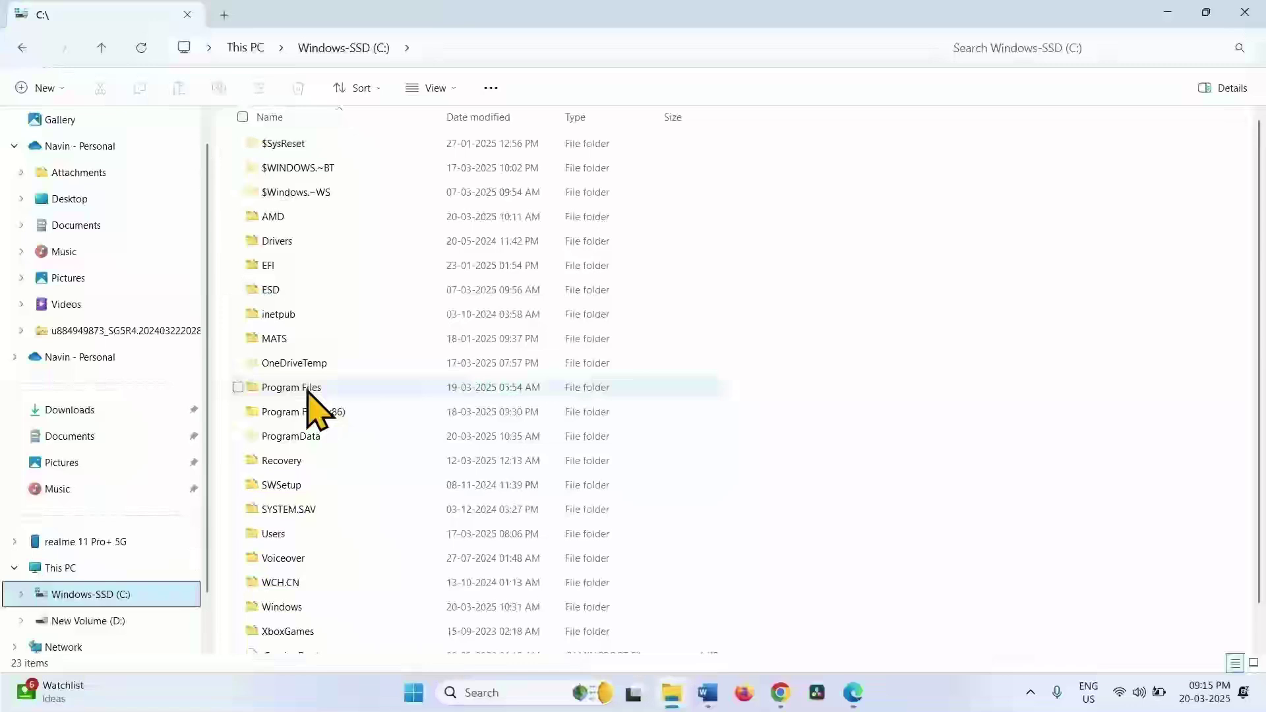
mouse_move(291, 386)
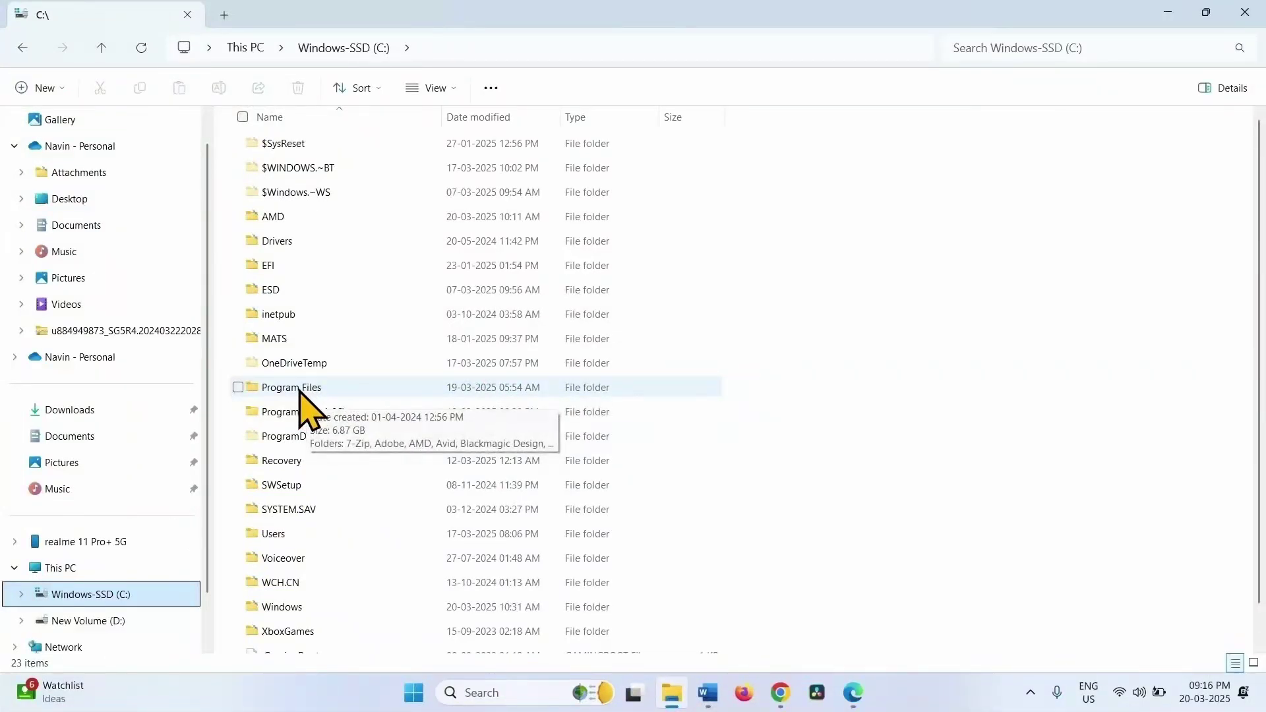
double_click(300, 389)
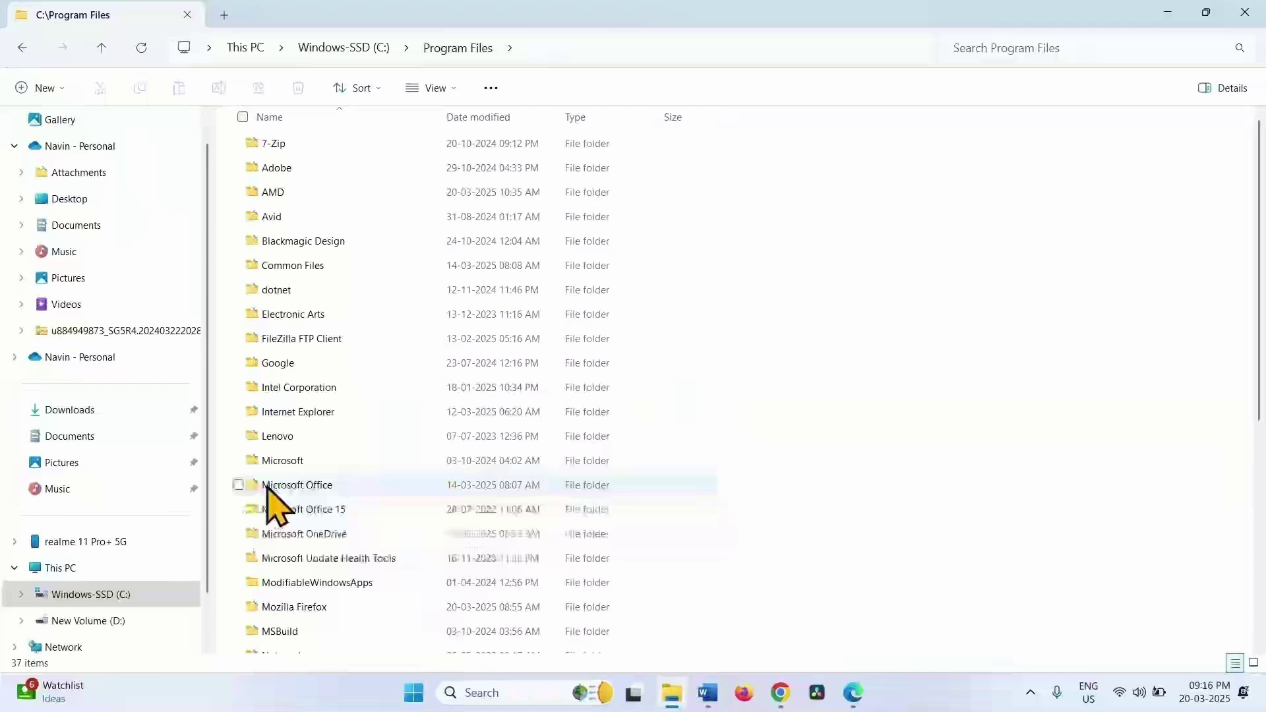
double_click(302, 488)
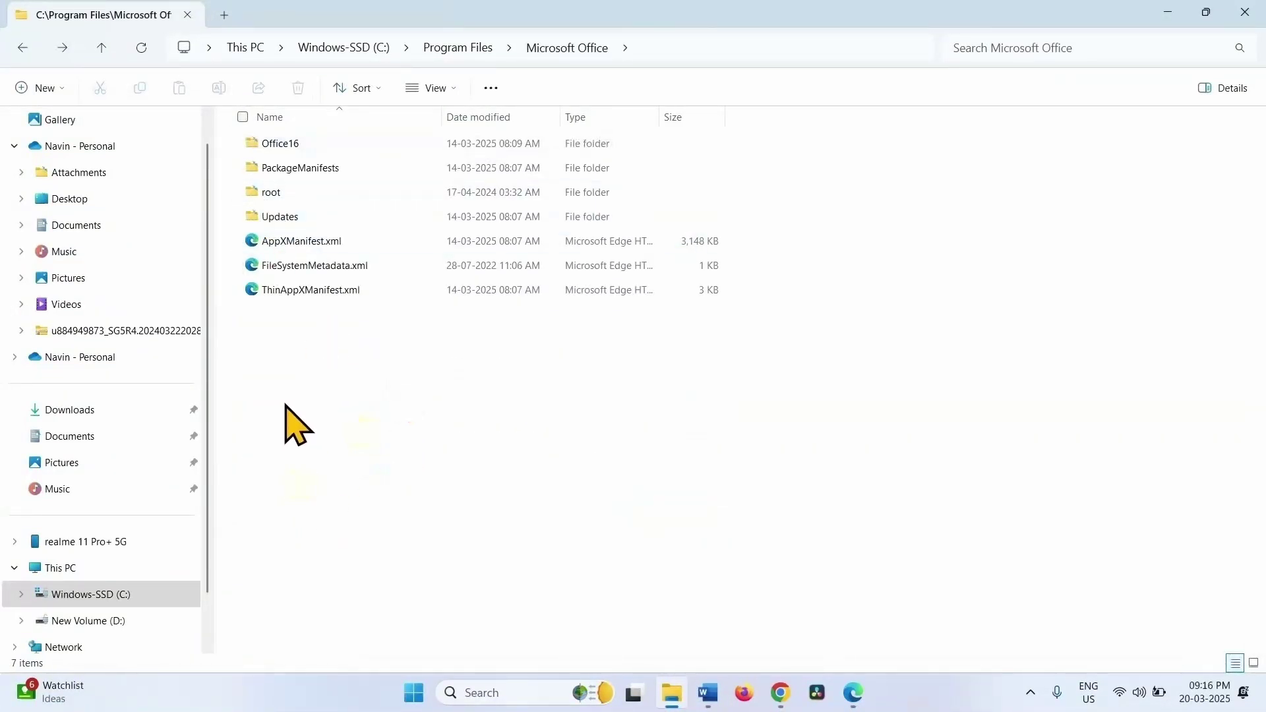
double_click(272, 195)
click(291, 365)
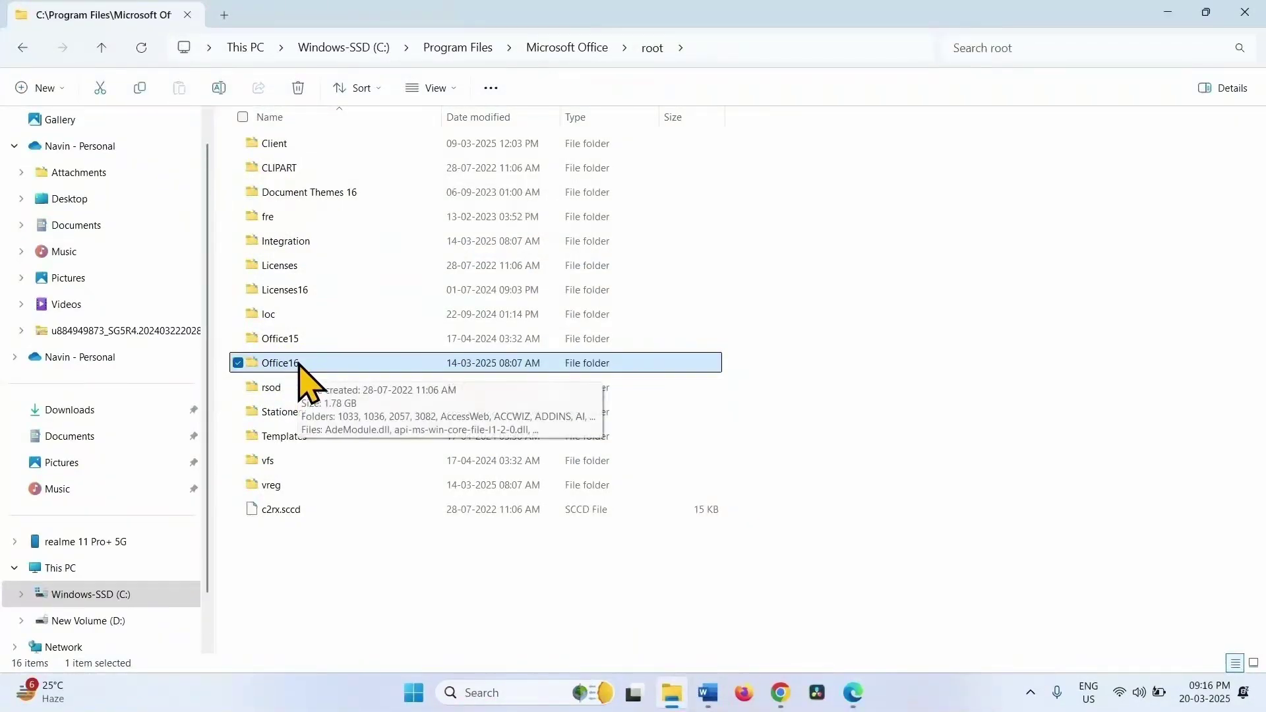
double_click(298, 365)
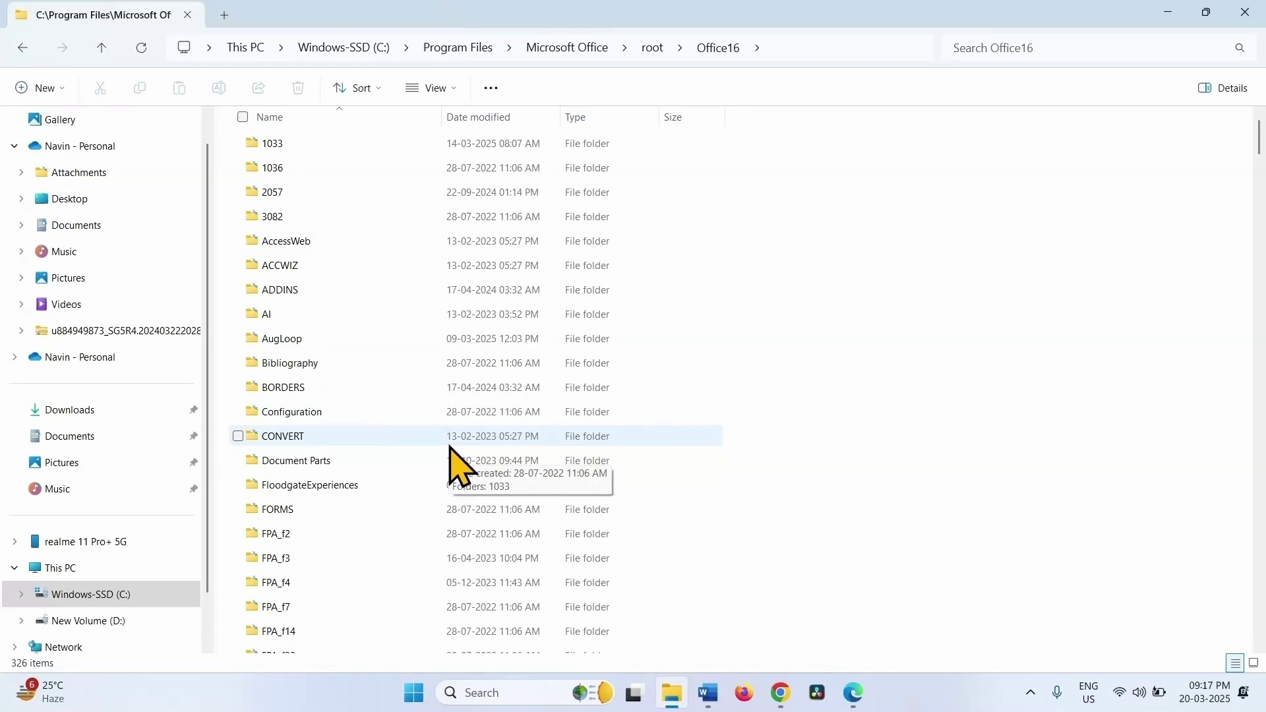
Widen the Name column, select AppvIsvSubsystems64.dll in Office16, and minimize the window
scroll(455, 464, down, 5)
scroll(455, 465, down, 5)
scroll(455, 465, down, 2)
scroll(455, 465, down, 2)
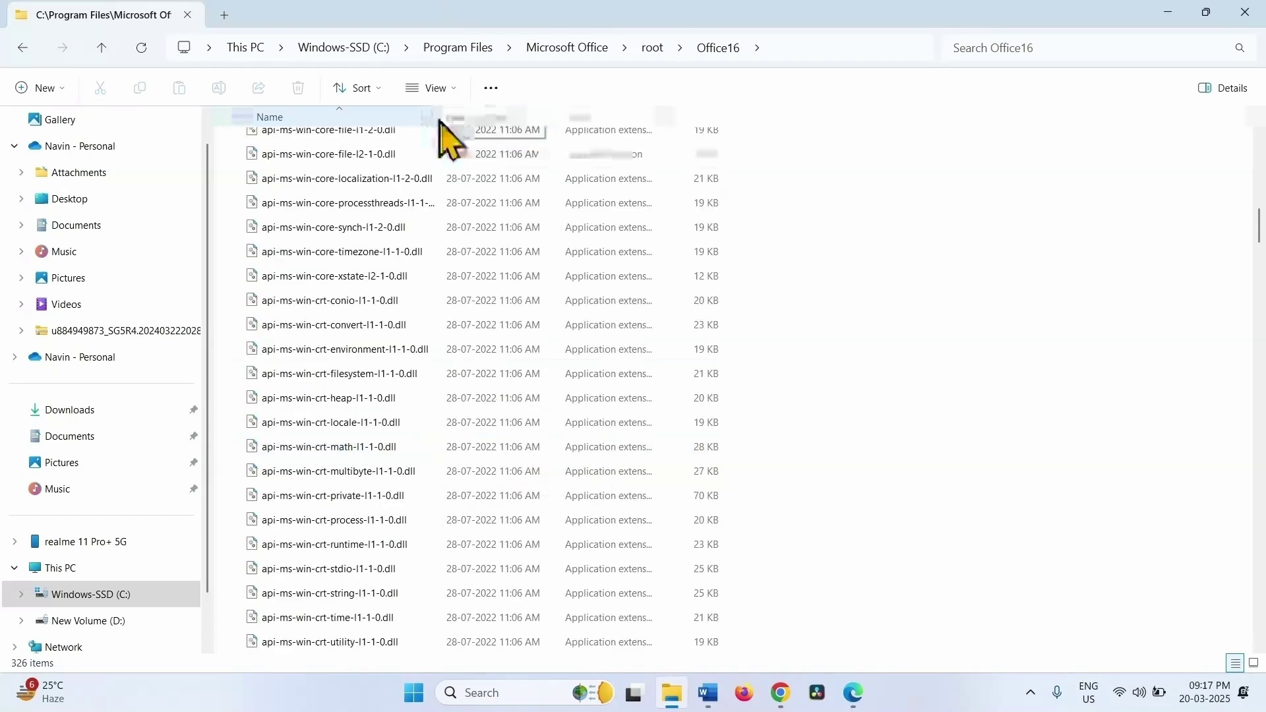
drag(442, 116, 510, 115)
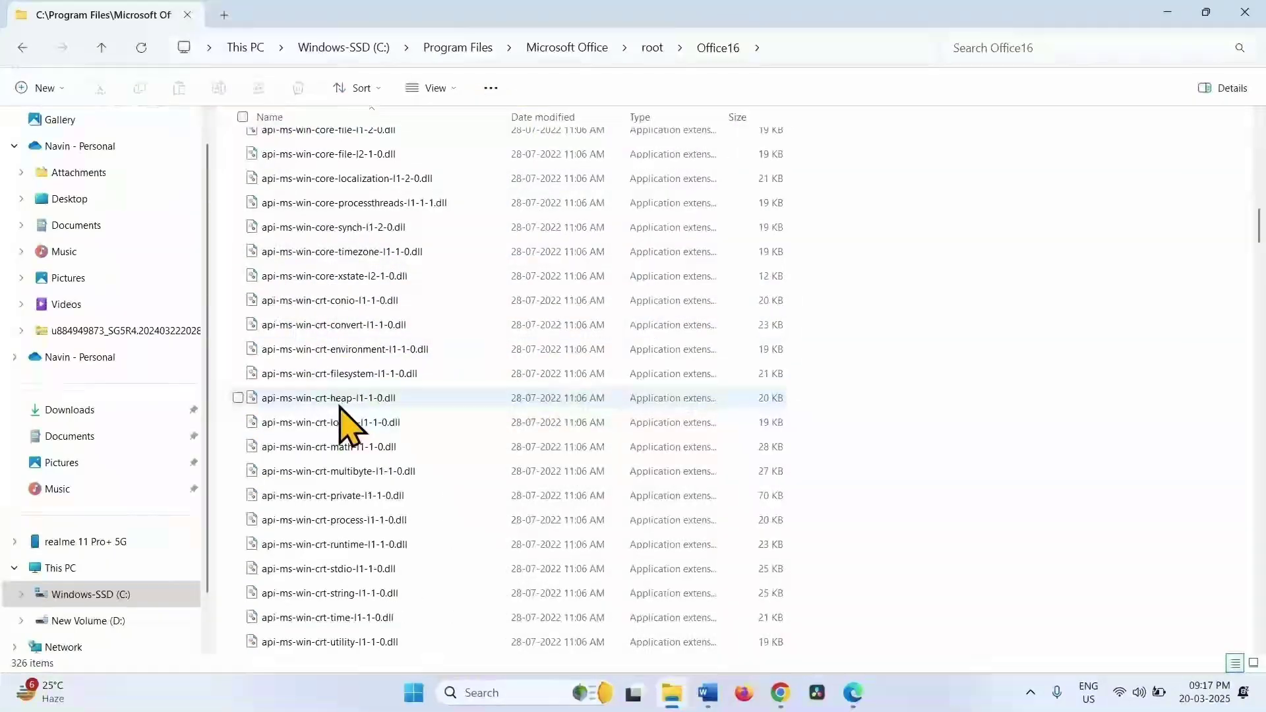
scroll(340, 395, down, 5)
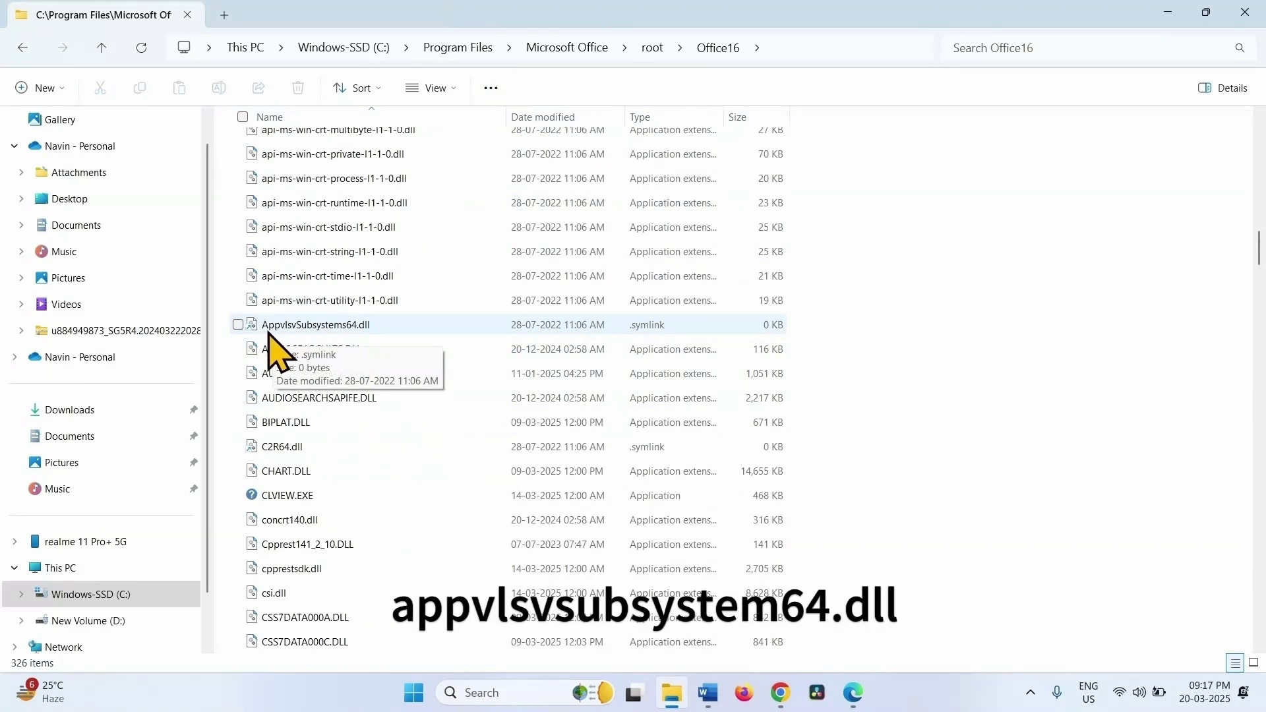
click(350, 326)
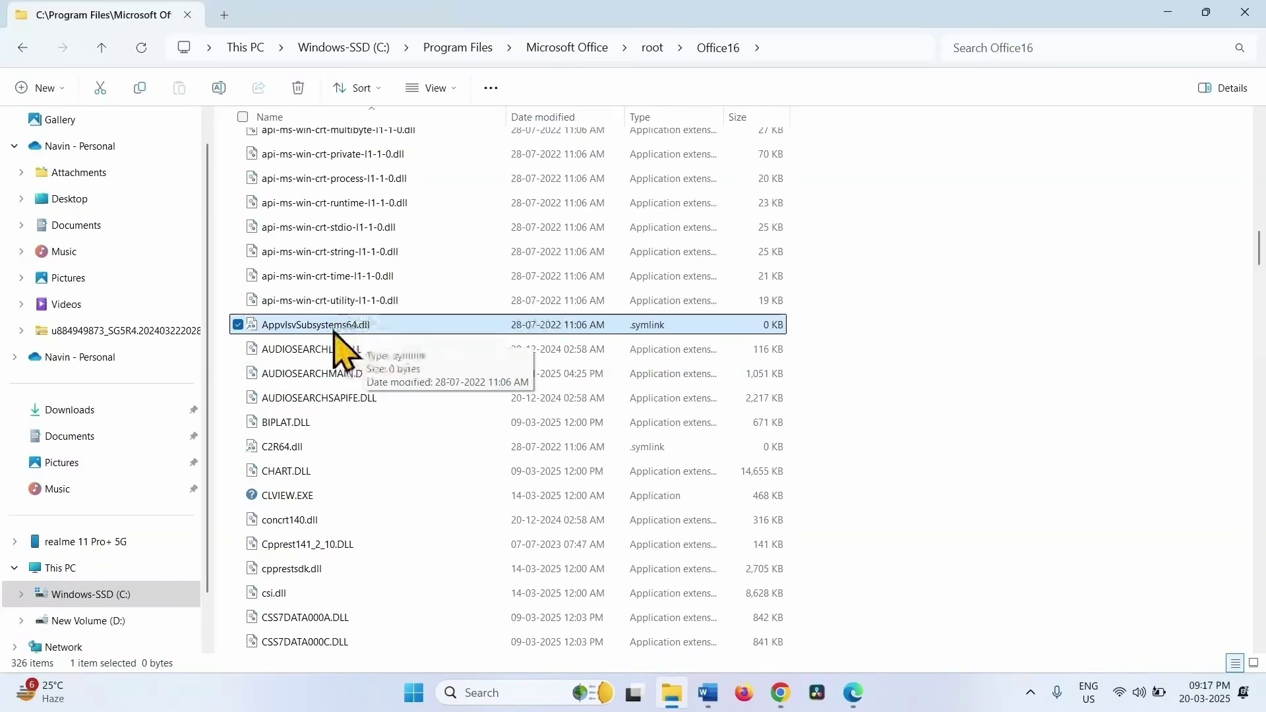
click(1168, 13)
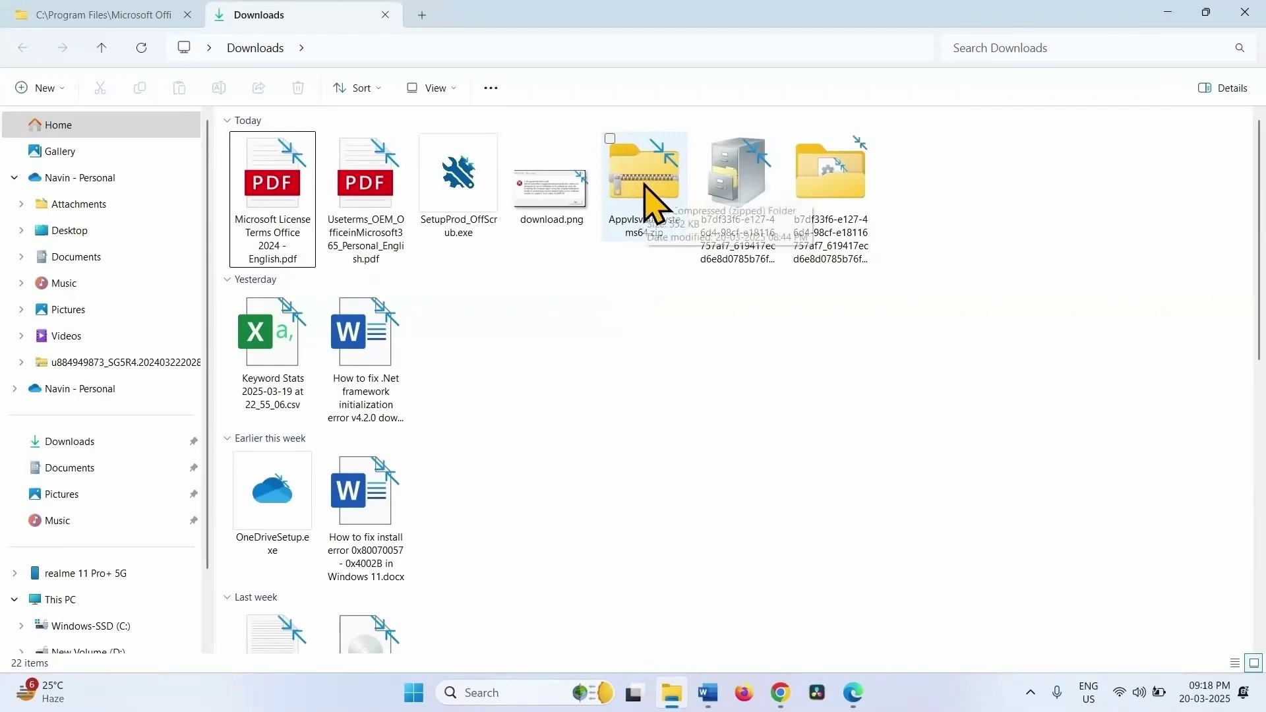
Extract AppvIsvSubsystems64.zip in Downloads with 7-Zip into an AppvIsvSubsystems64 folder
click(645, 185)
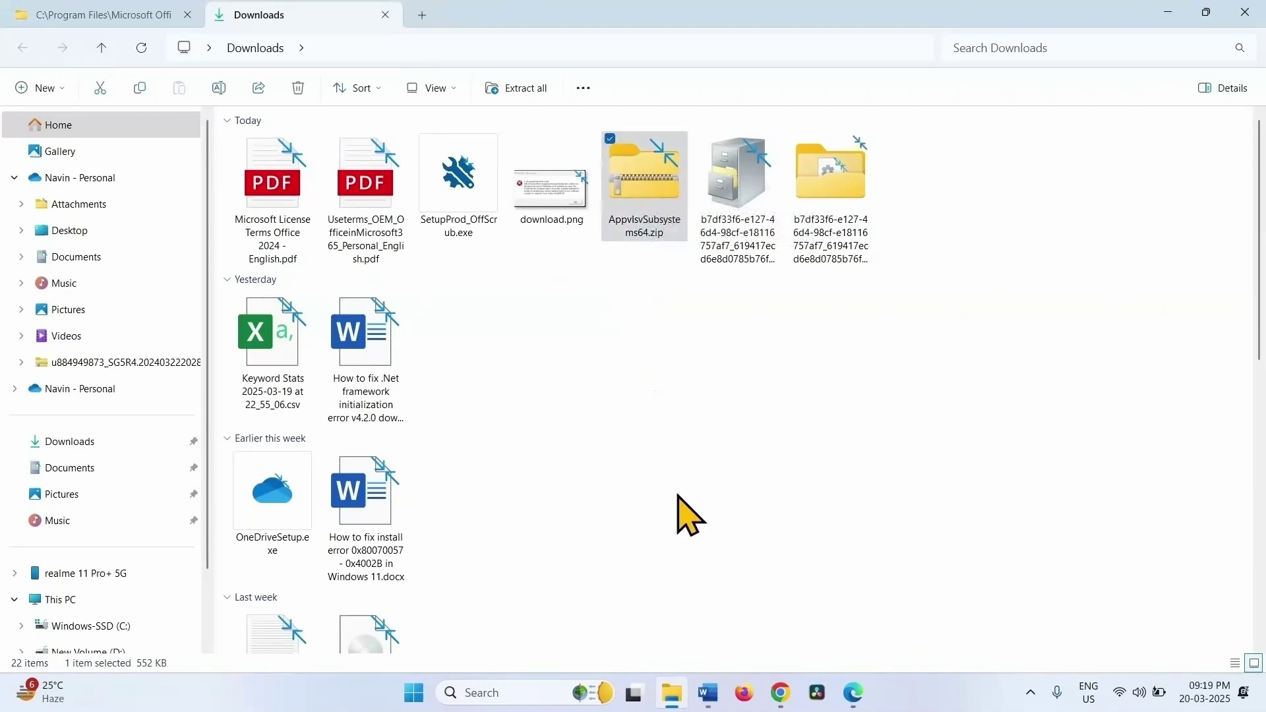
right_click(648, 183)
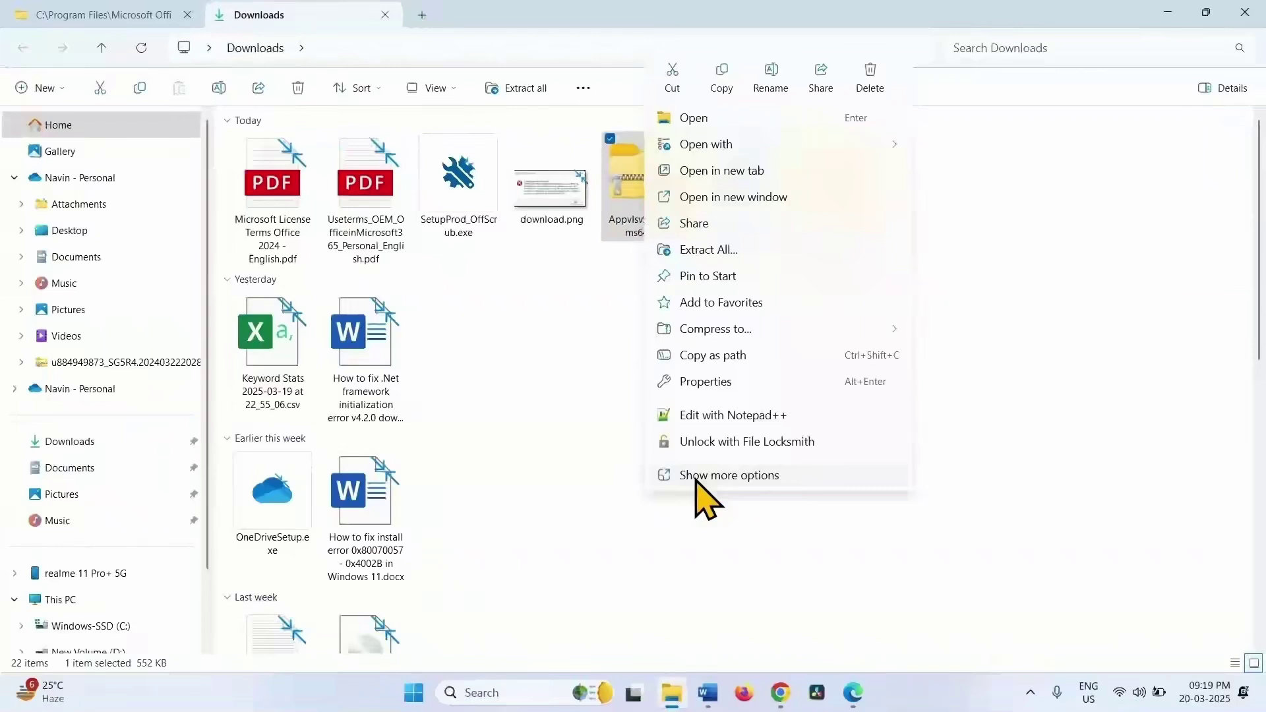
click(696, 477)
mouse_move(752, 326)
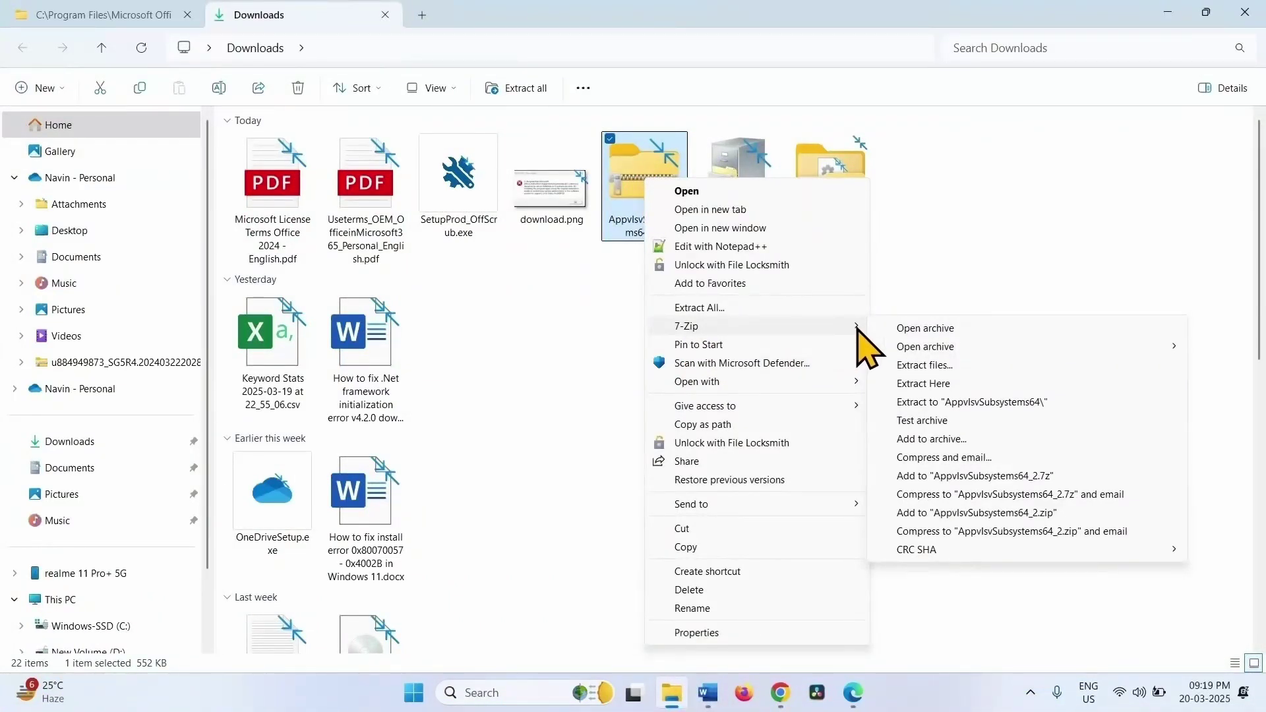
click(920, 366)
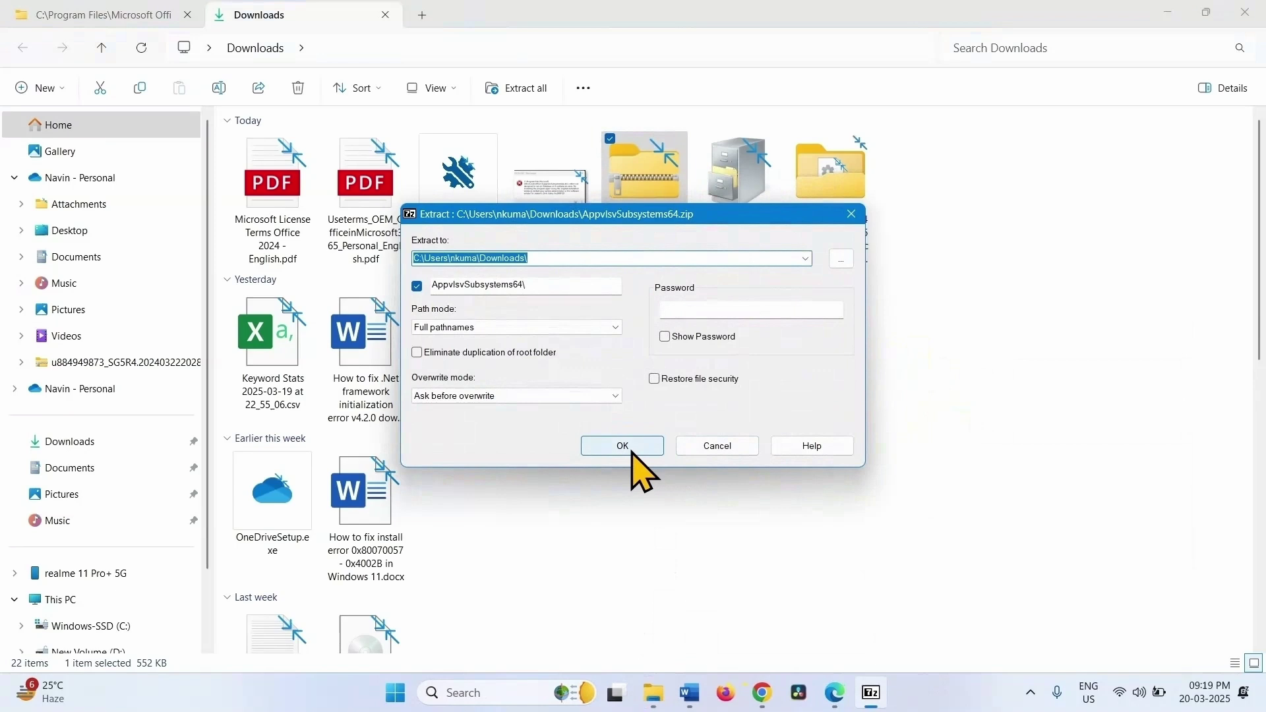
click(632, 449)
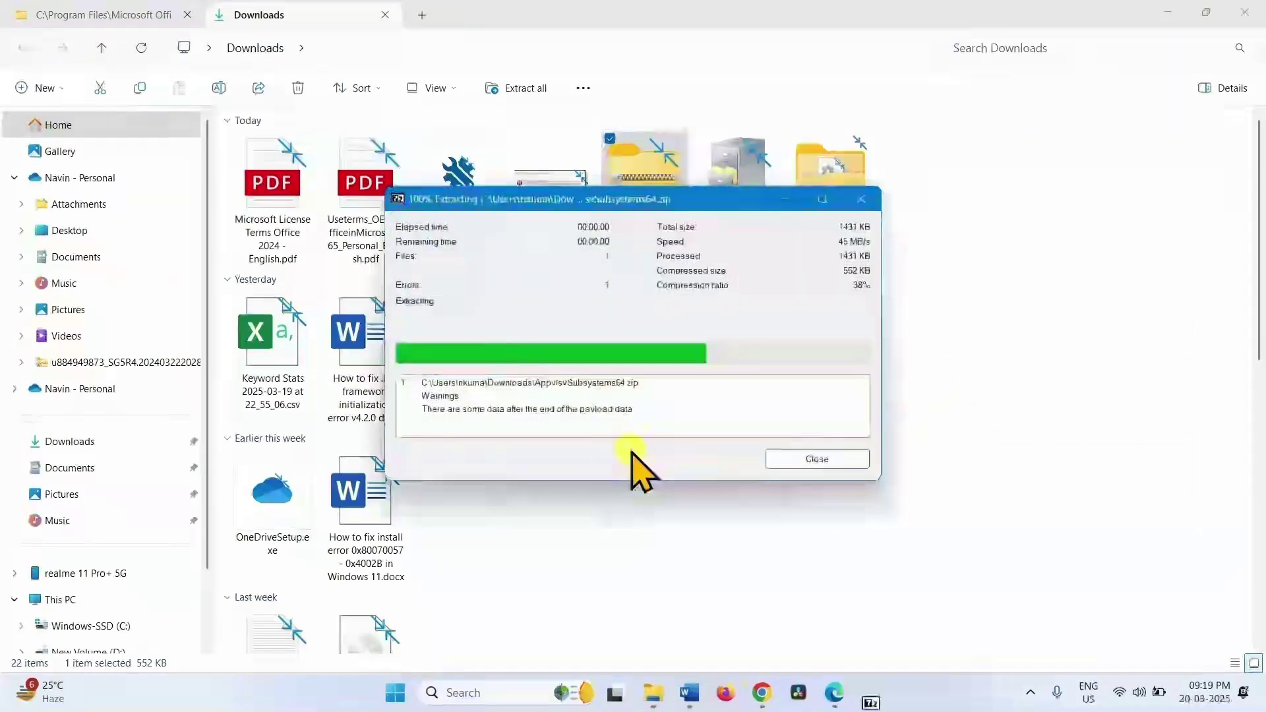
click(808, 458)
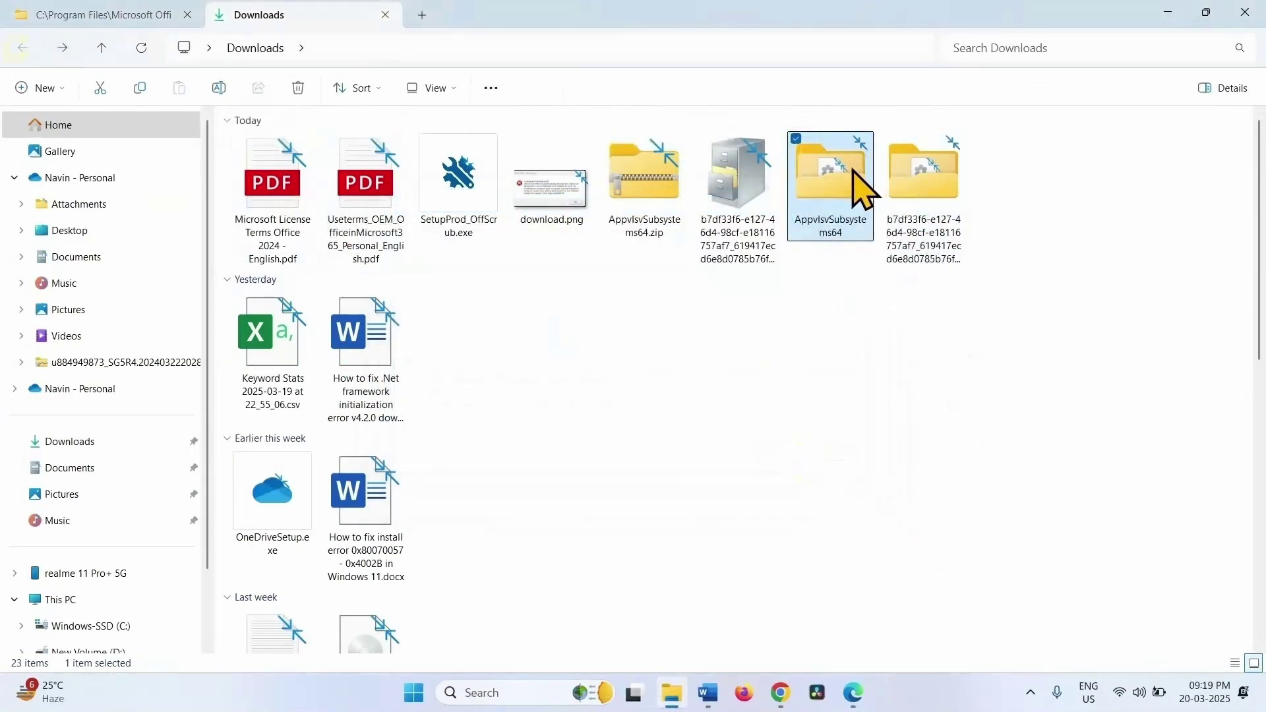
Copy the extracted AppvIsvSubsystems64.dll and return to the Office16 tab
double_click(850, 197)
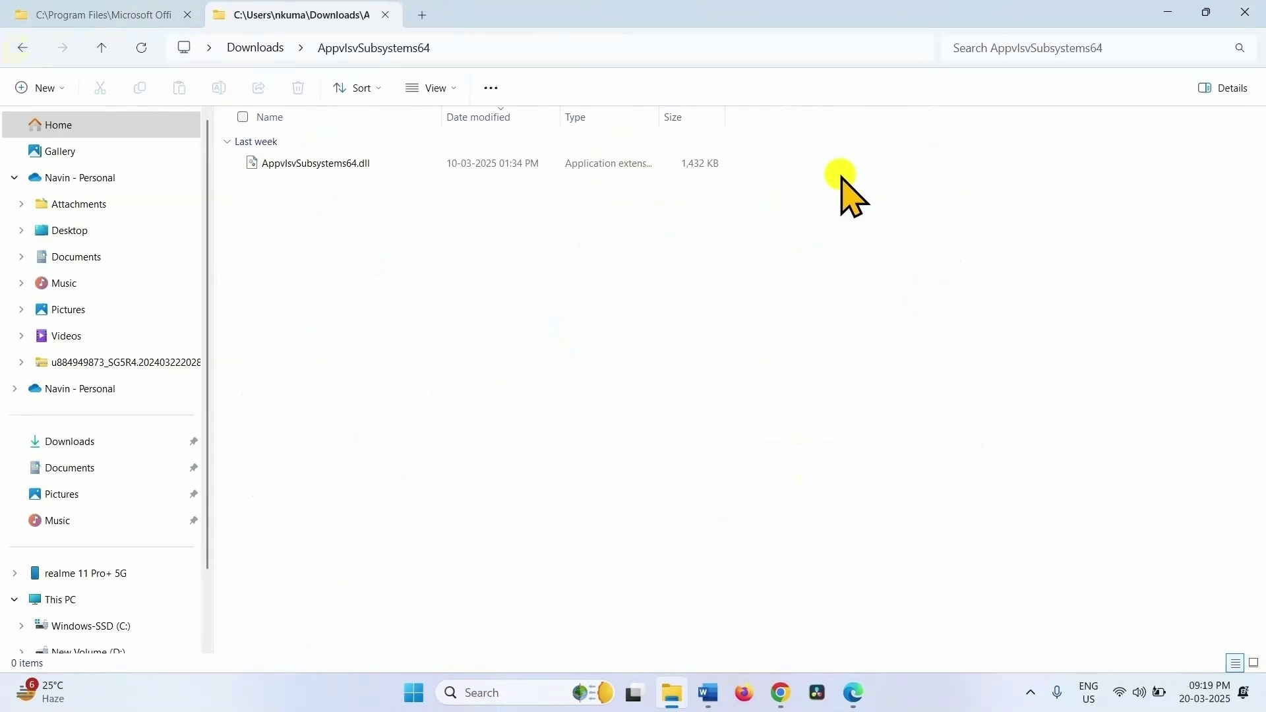
click(262, 164)
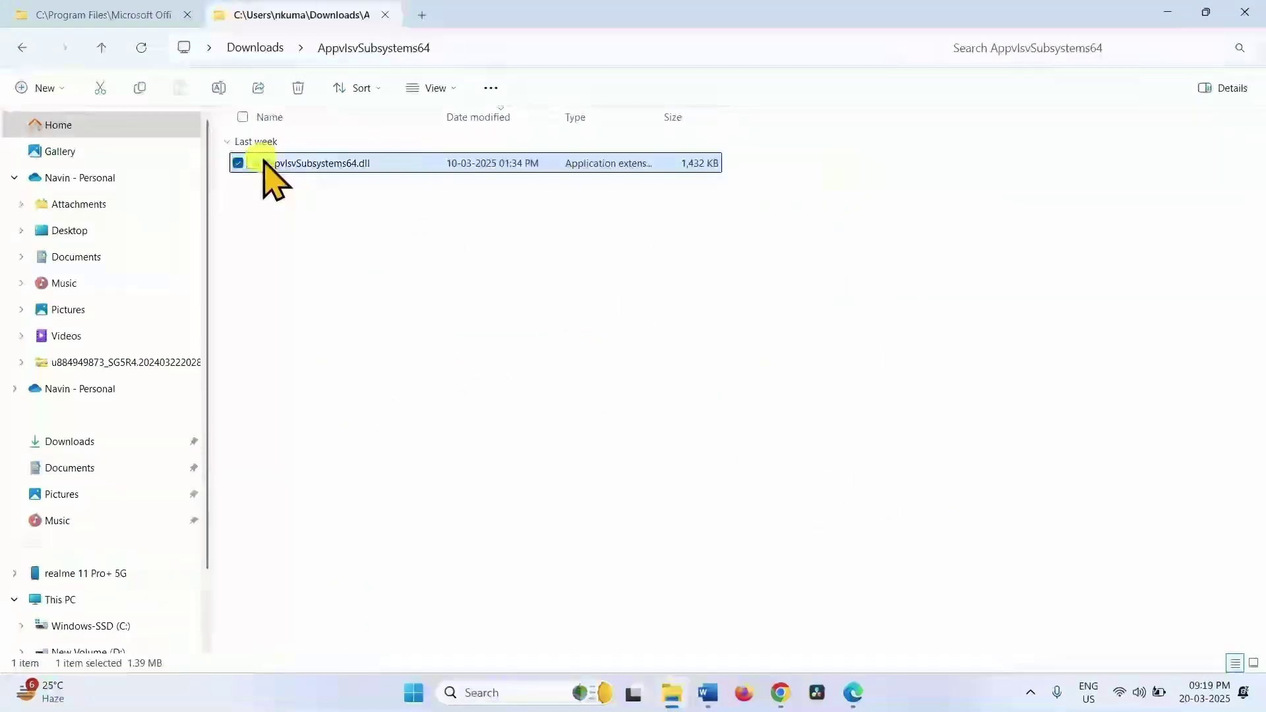
right_click(264, 163)
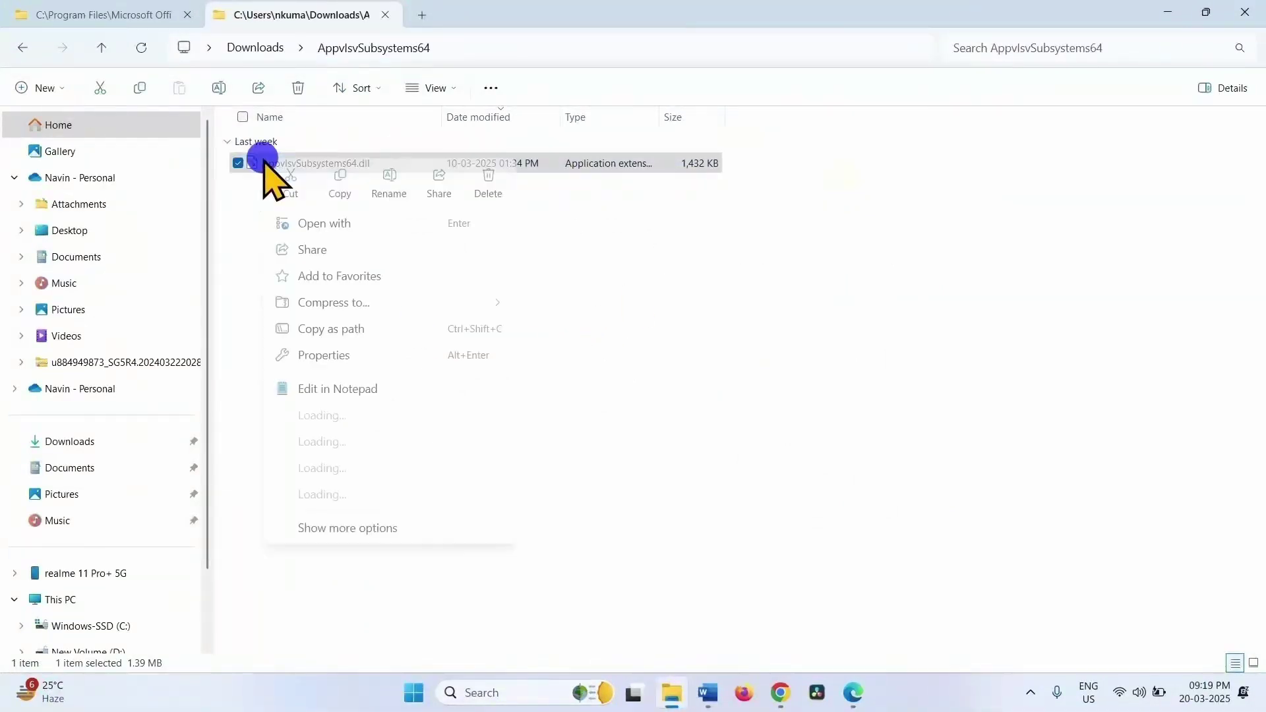
click(335, 193)
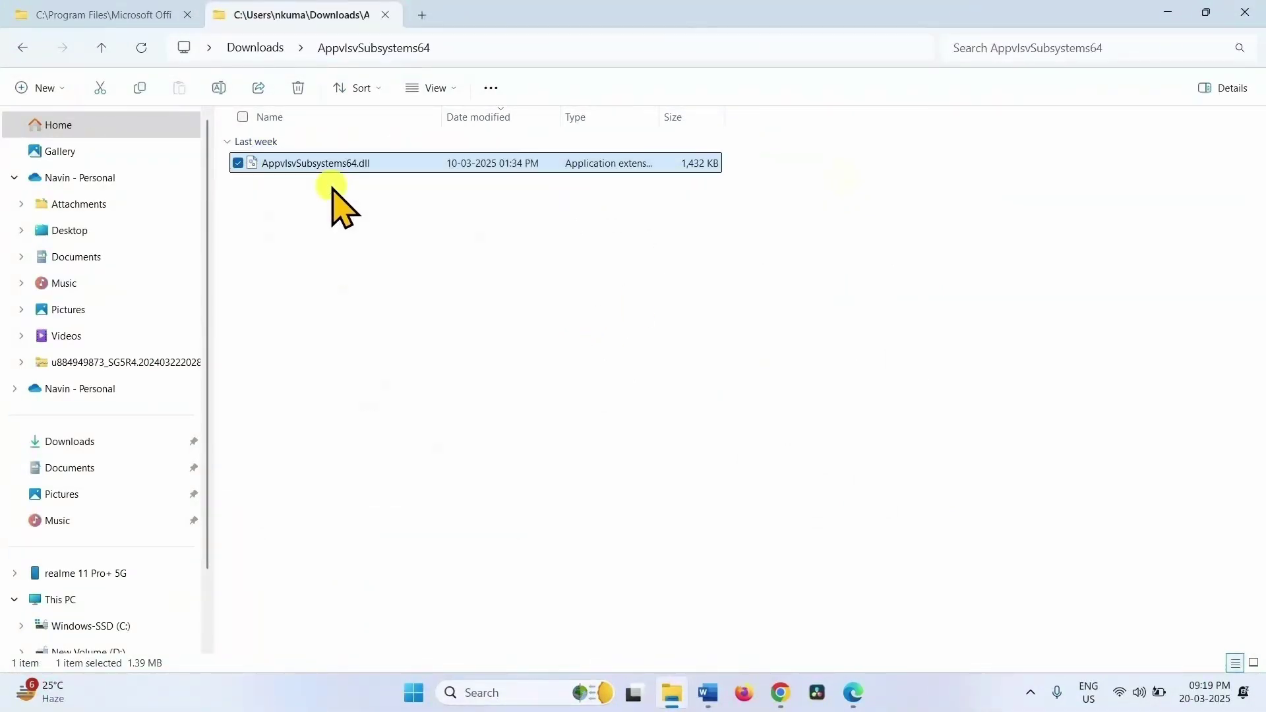
click(55, 18)
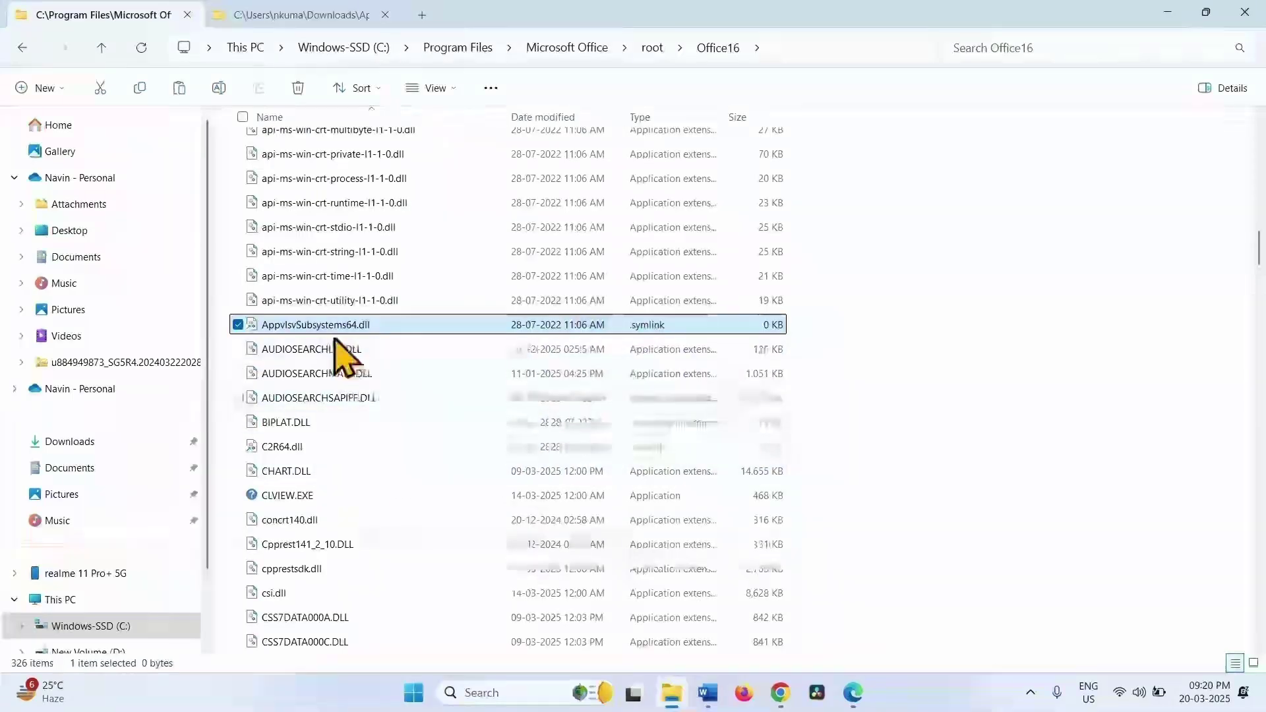
Paste the DLL into Office16, granting administrator permission
click(883, 259)
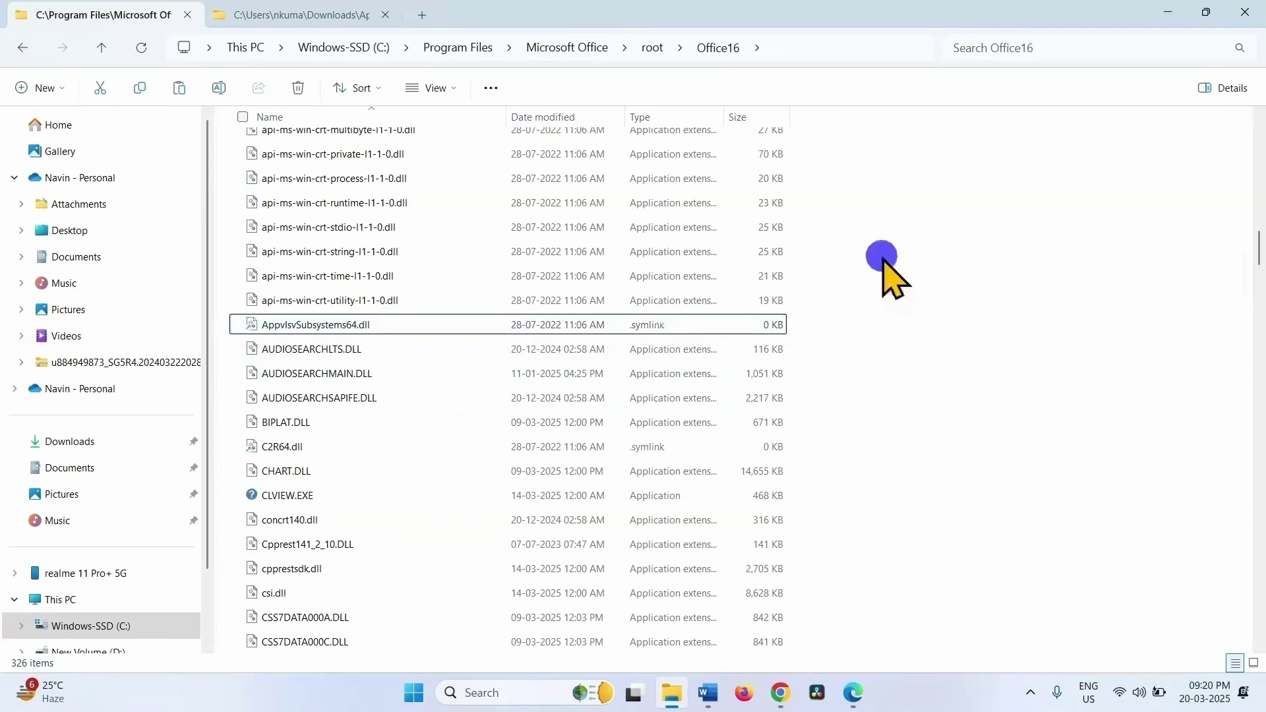
right_click(886, 261)
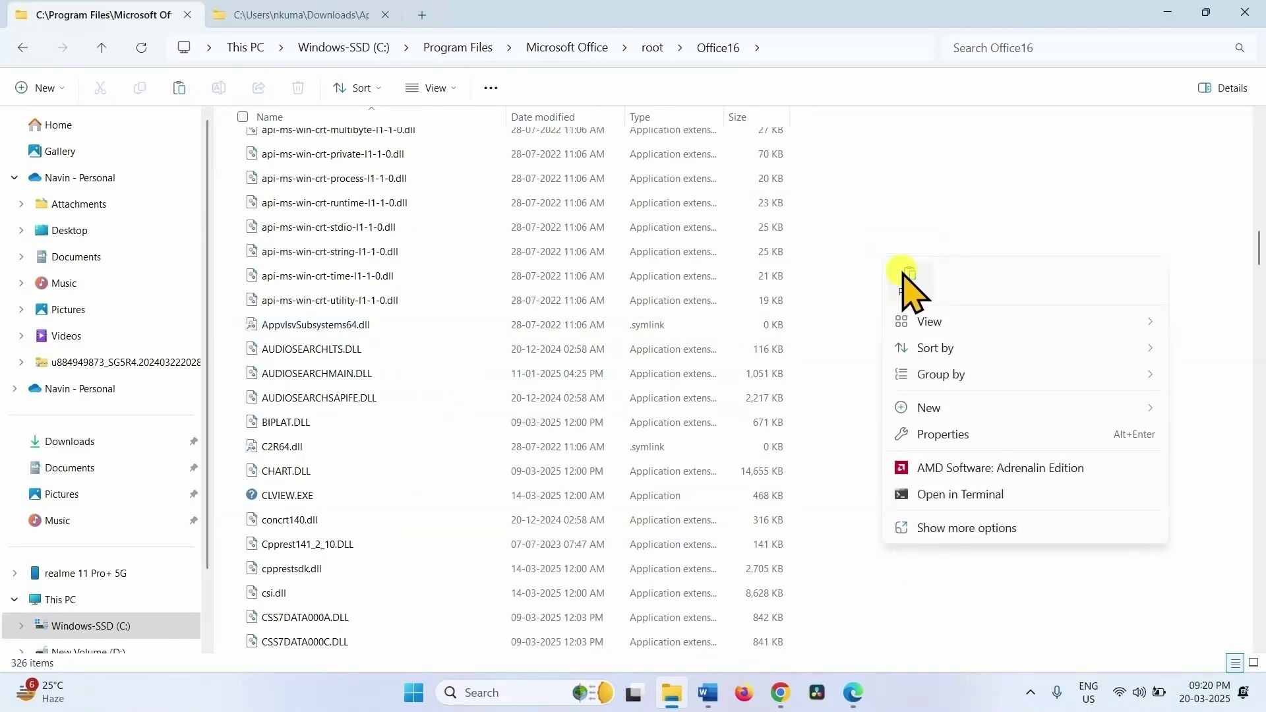
click(904, 273)
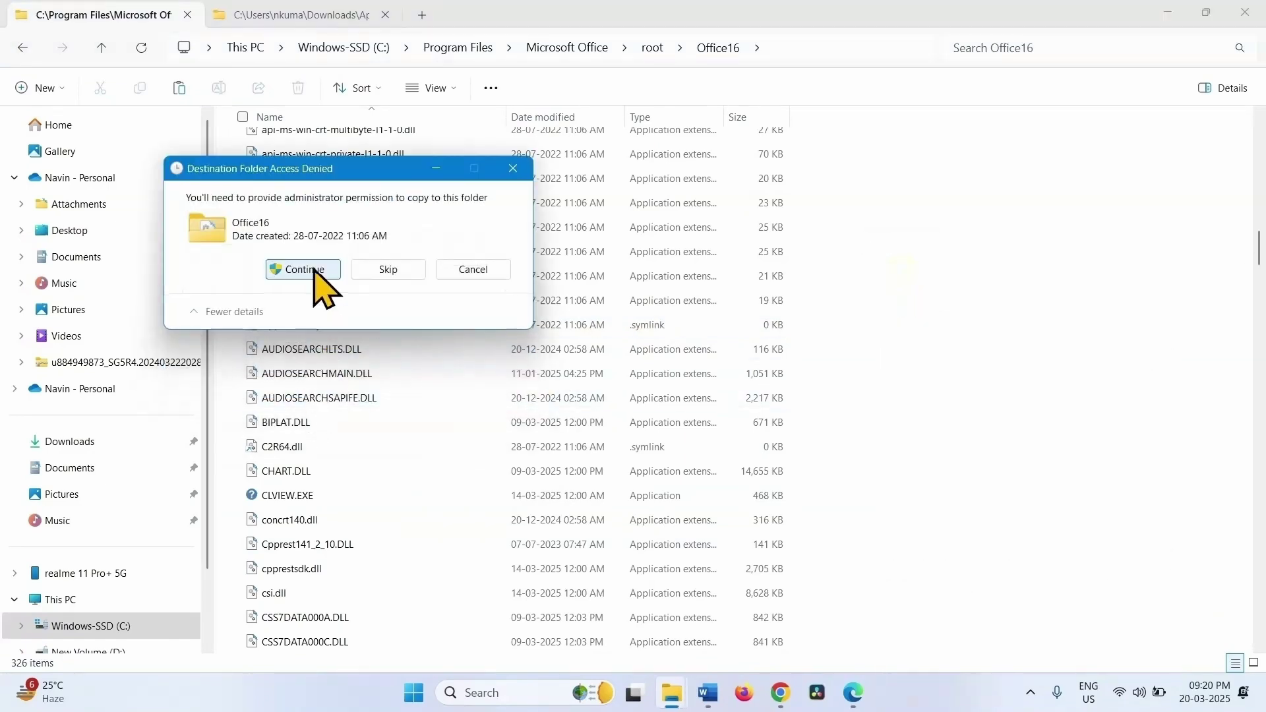
click(315, 270)
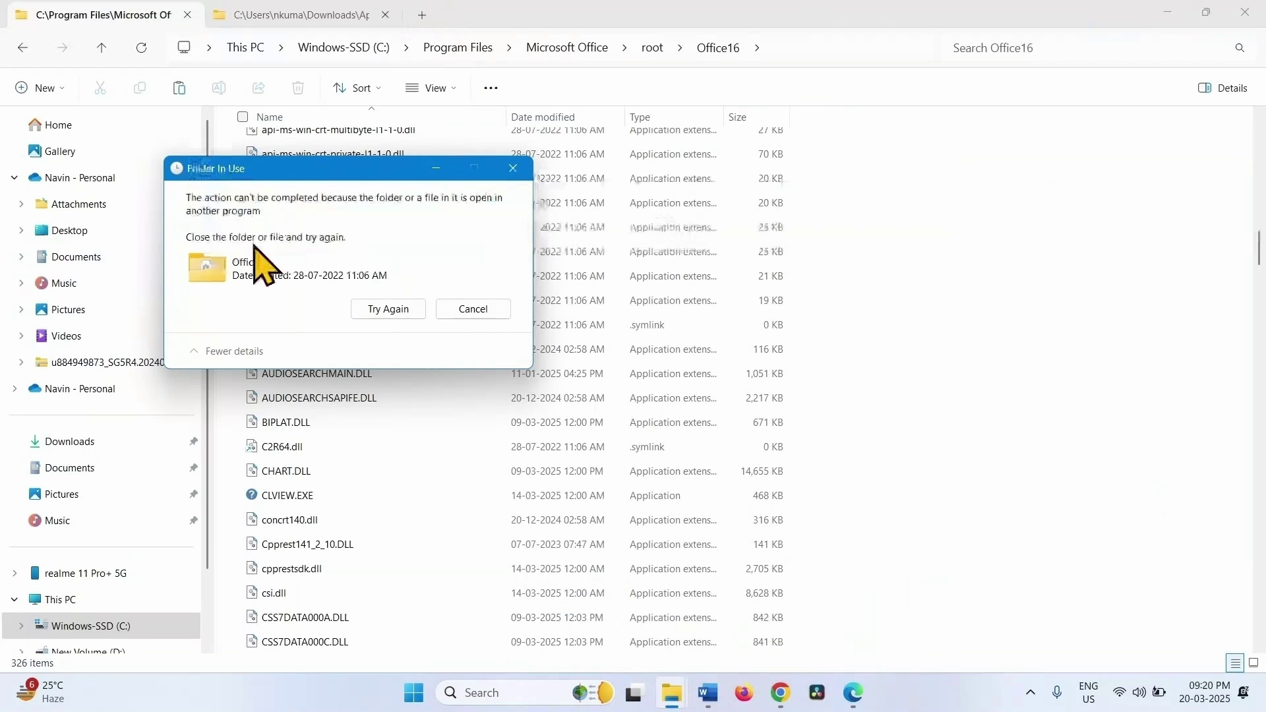
Close all Word windows and retry the copy, which is still blocked as Folder In Use
right_click(709, 694)
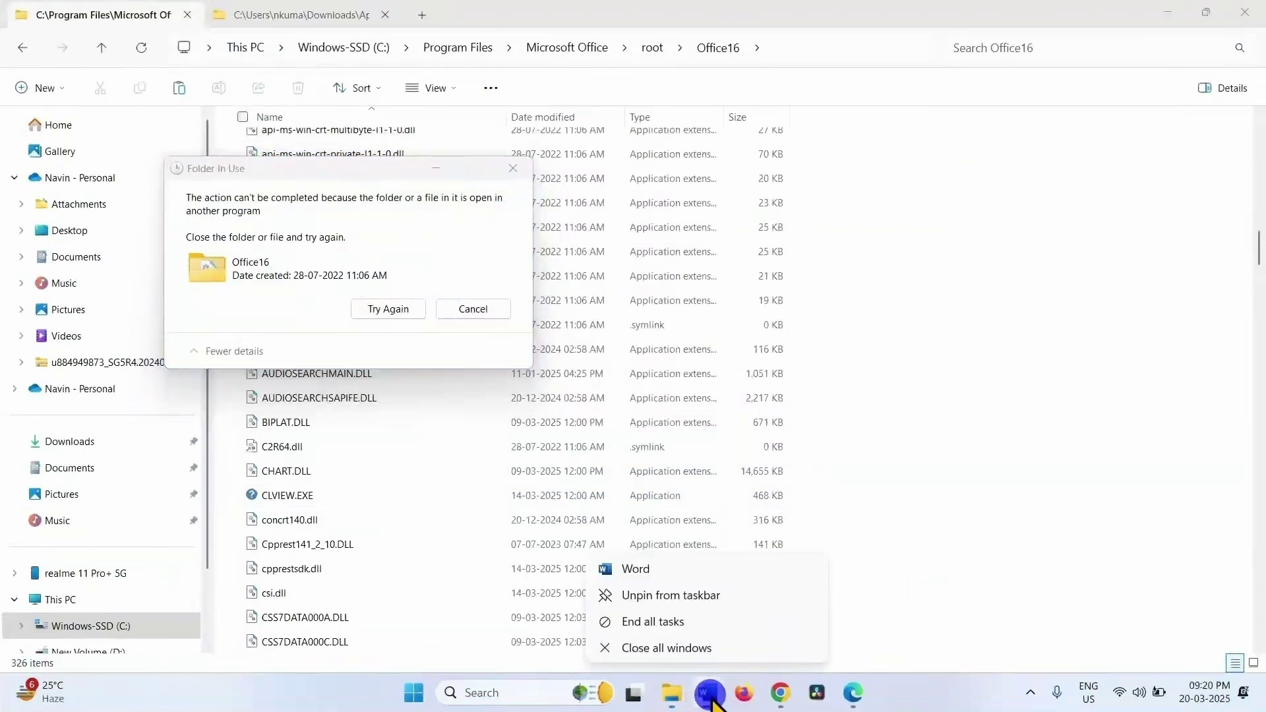
click(679, 649)
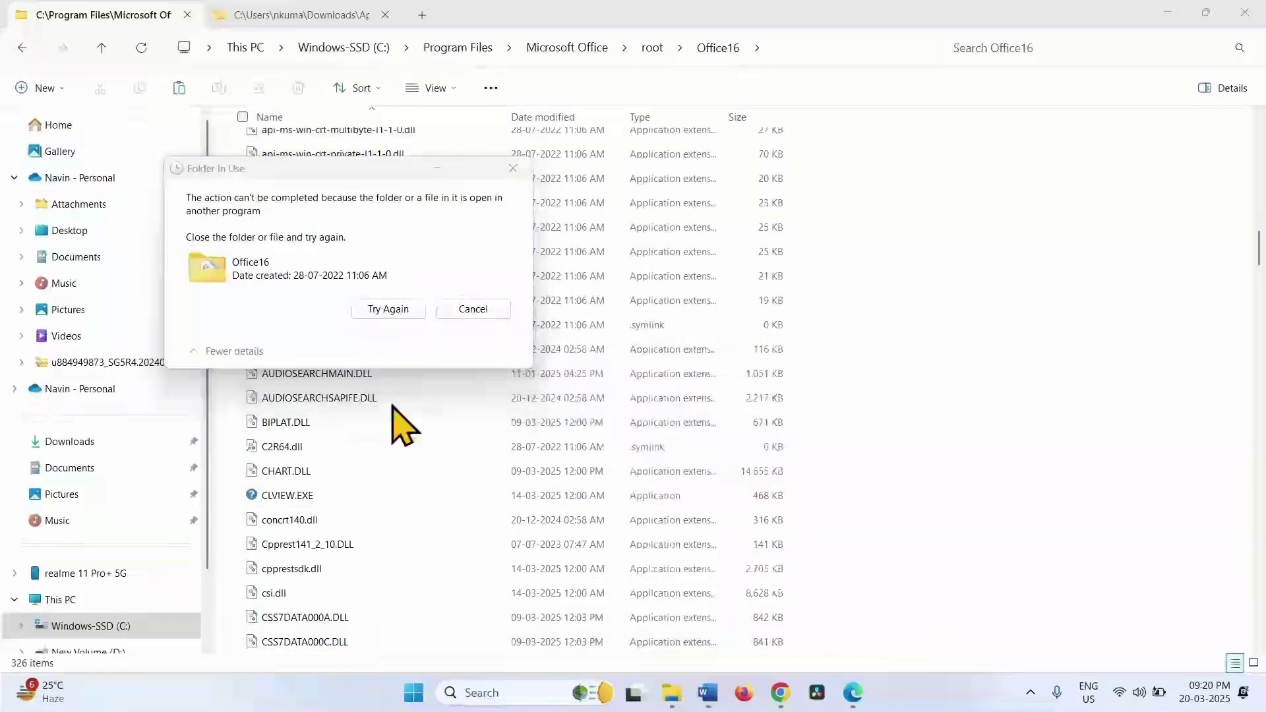
click(376, 310)
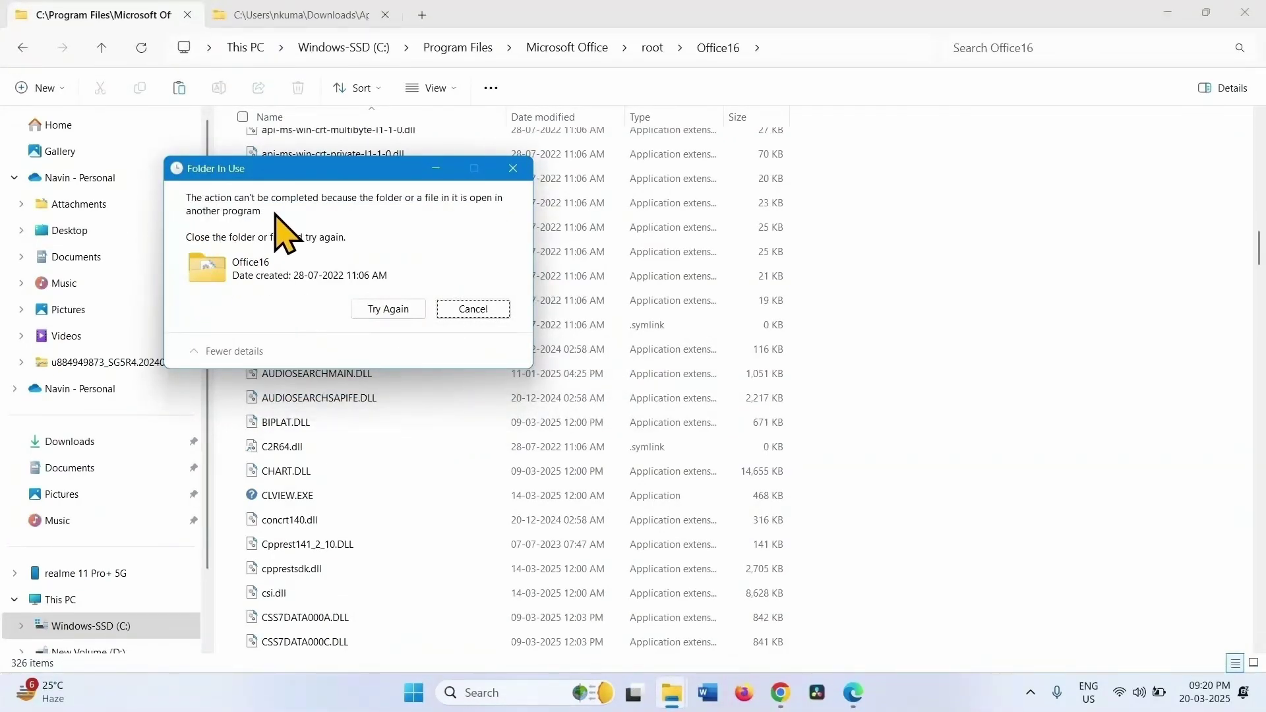
right_click(959, 699)
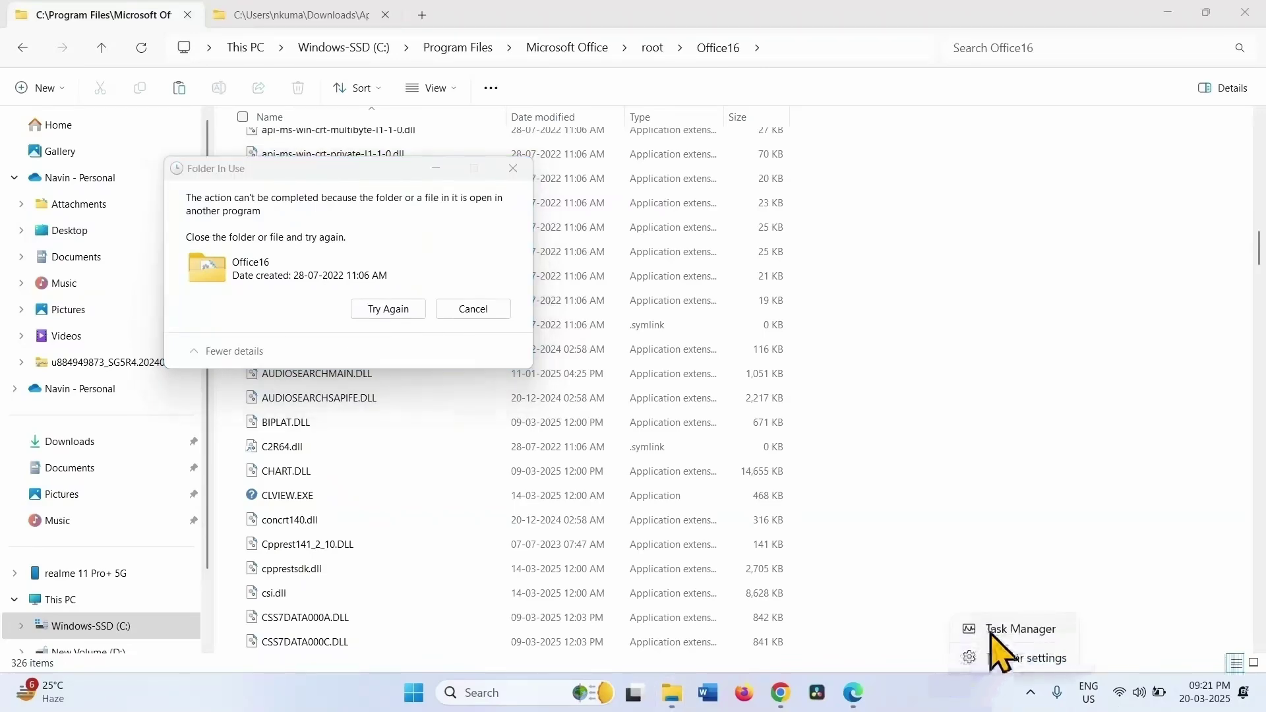
End the Microsoft Office Click-to-Run (SxS) process in Task Manager
click(996, 630)
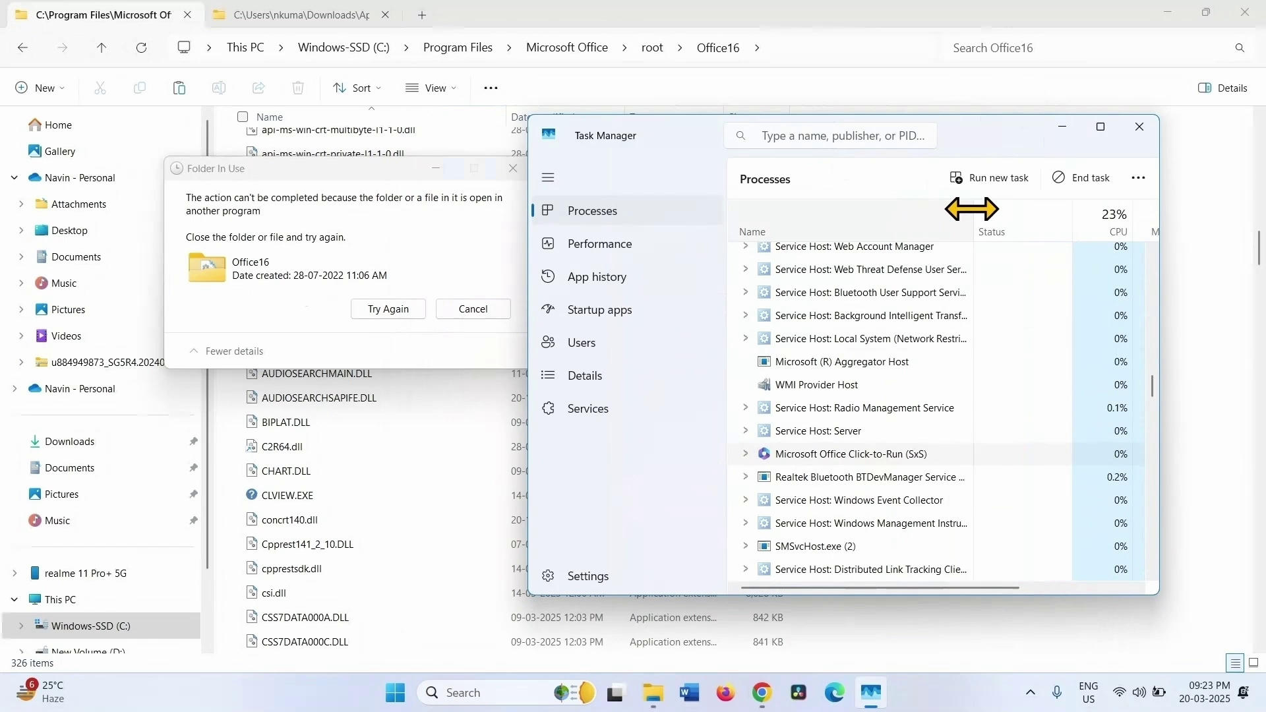
drag(919, 218, 1012, 218)
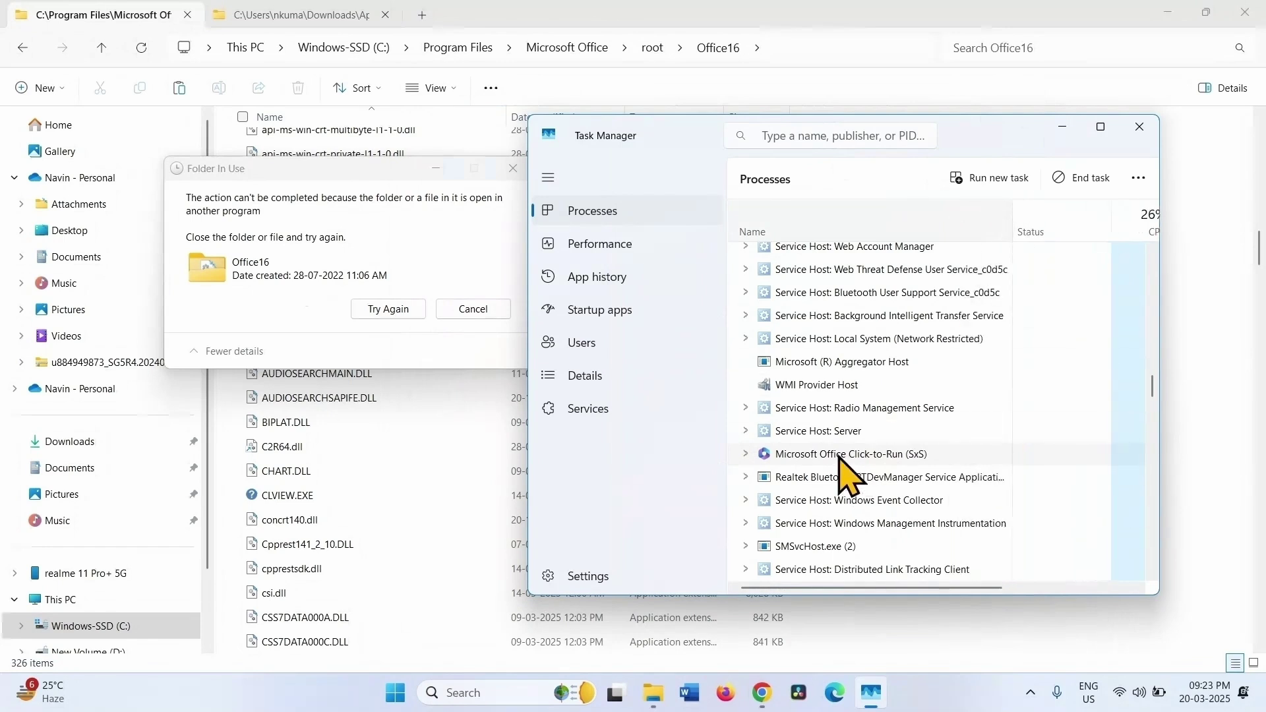
right_click(872, 455)
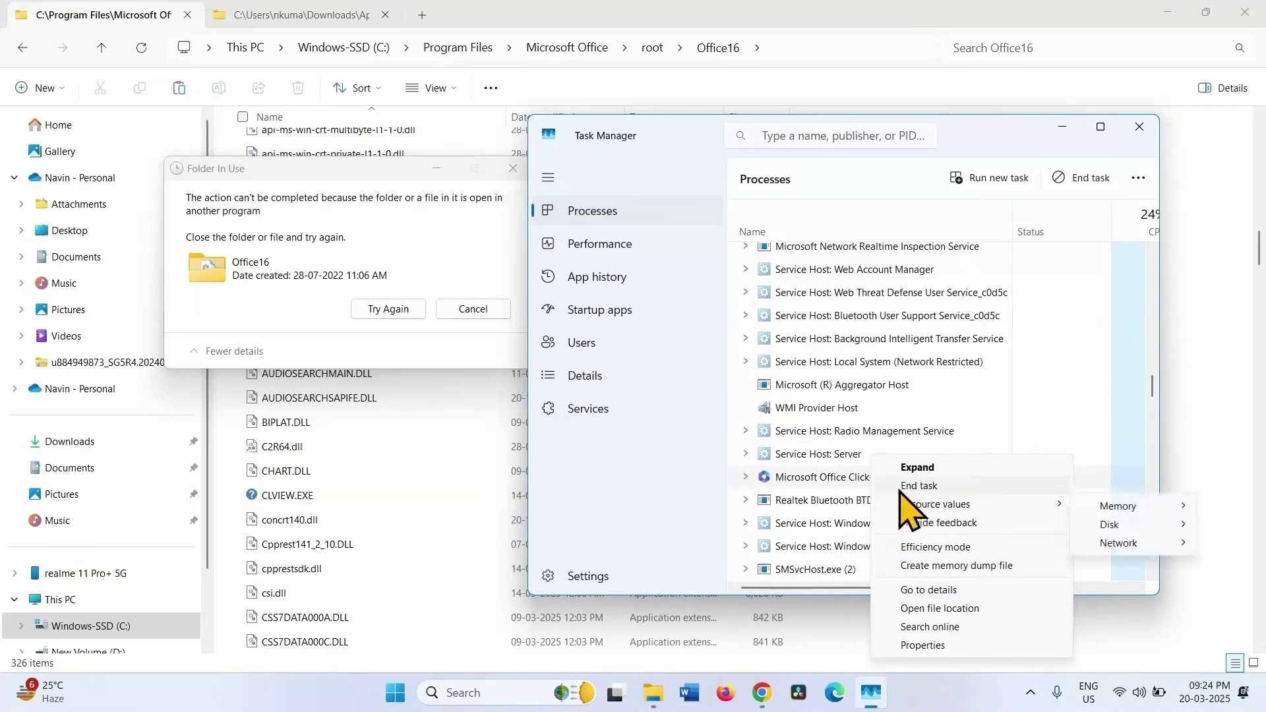
click(898, 487)
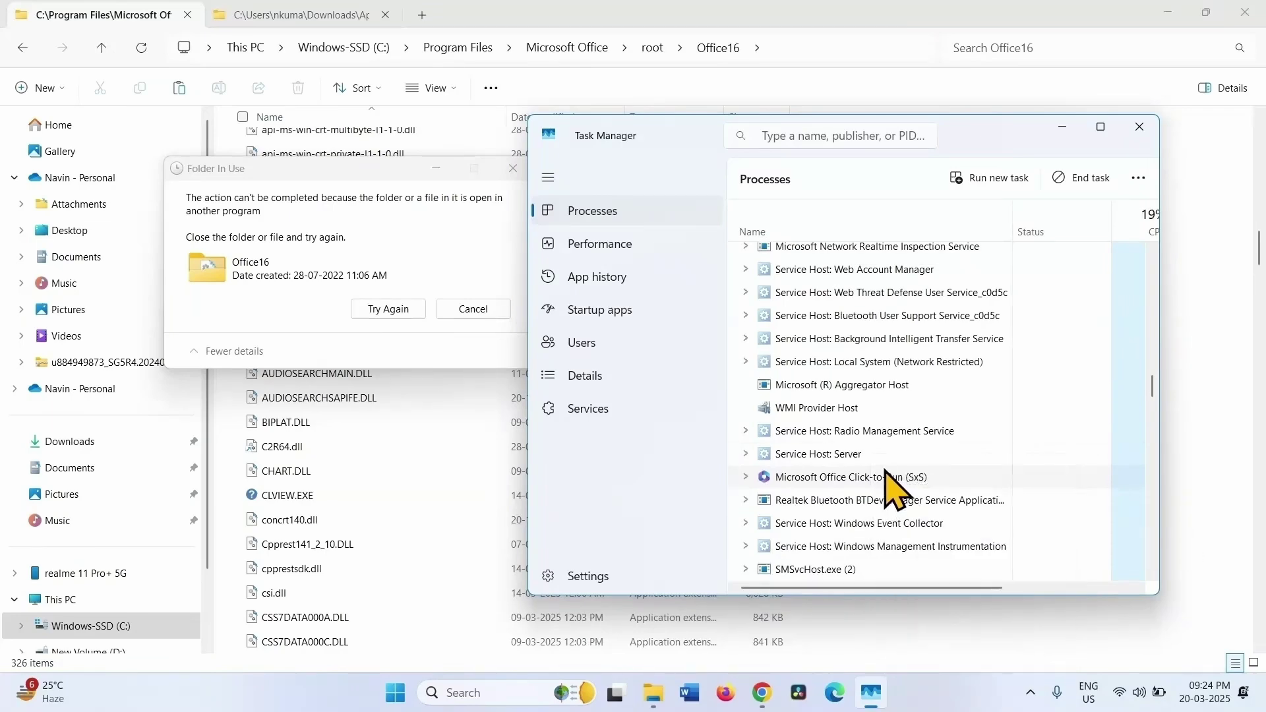
Retry the Office16 copy, then open C:\Program Files\Common Files\microsoft shared\ClickToRun
click(382, 310)
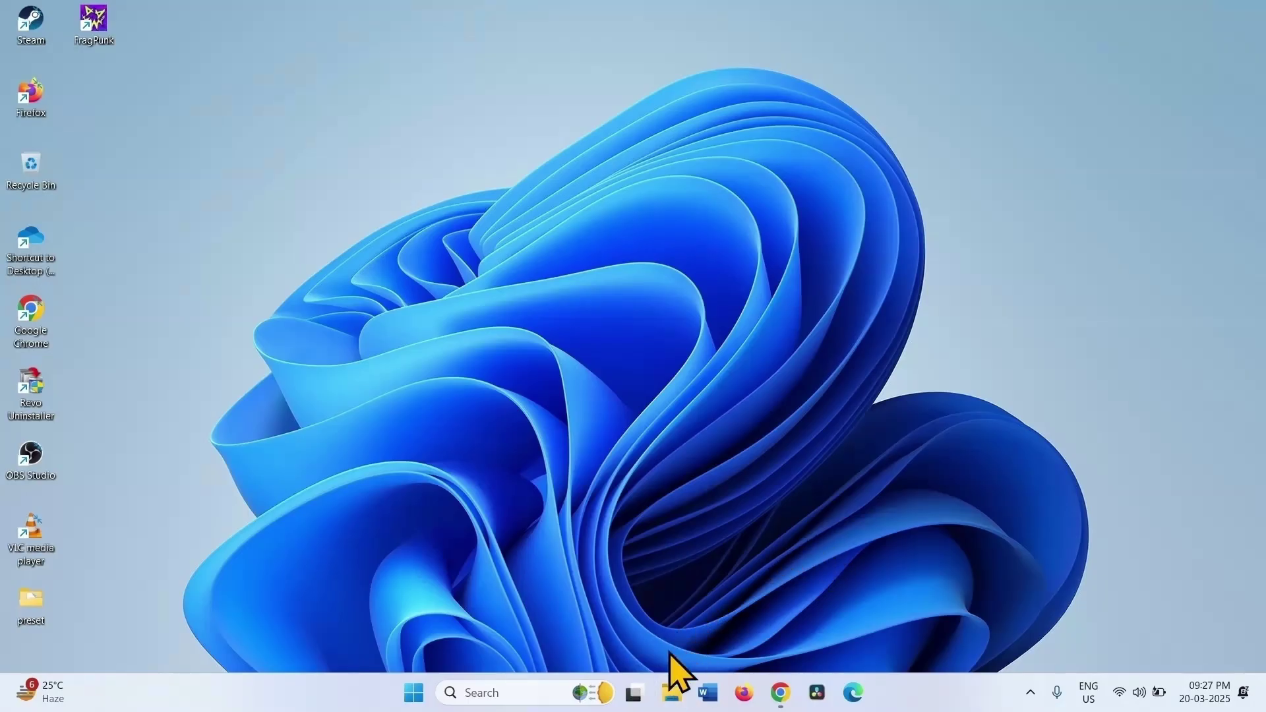
click(665, 691)
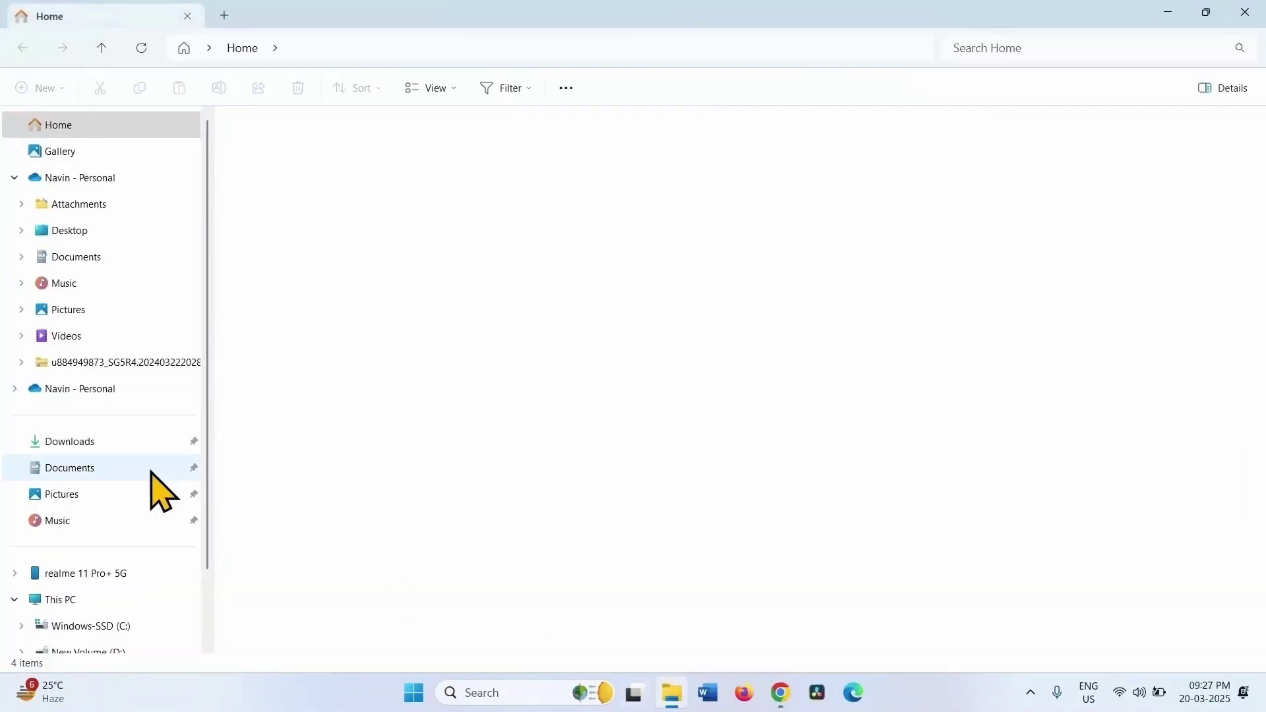
click(99, 626)
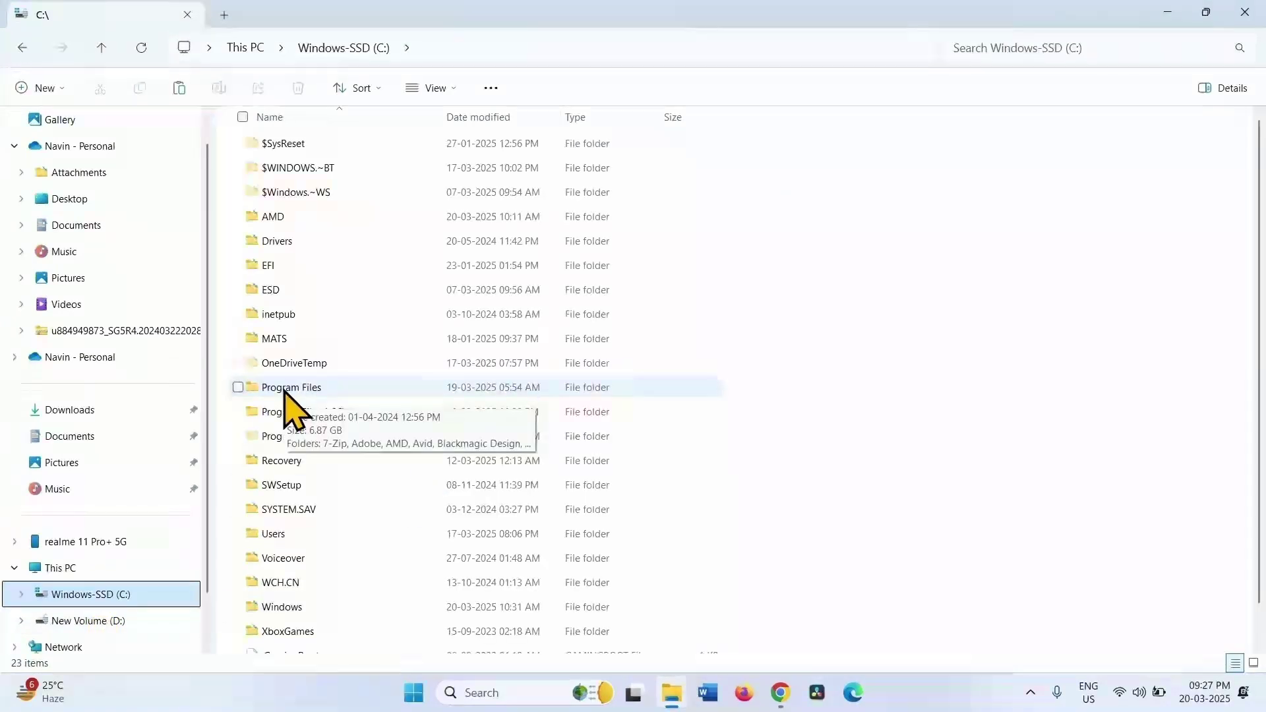
double_click(285, 389)
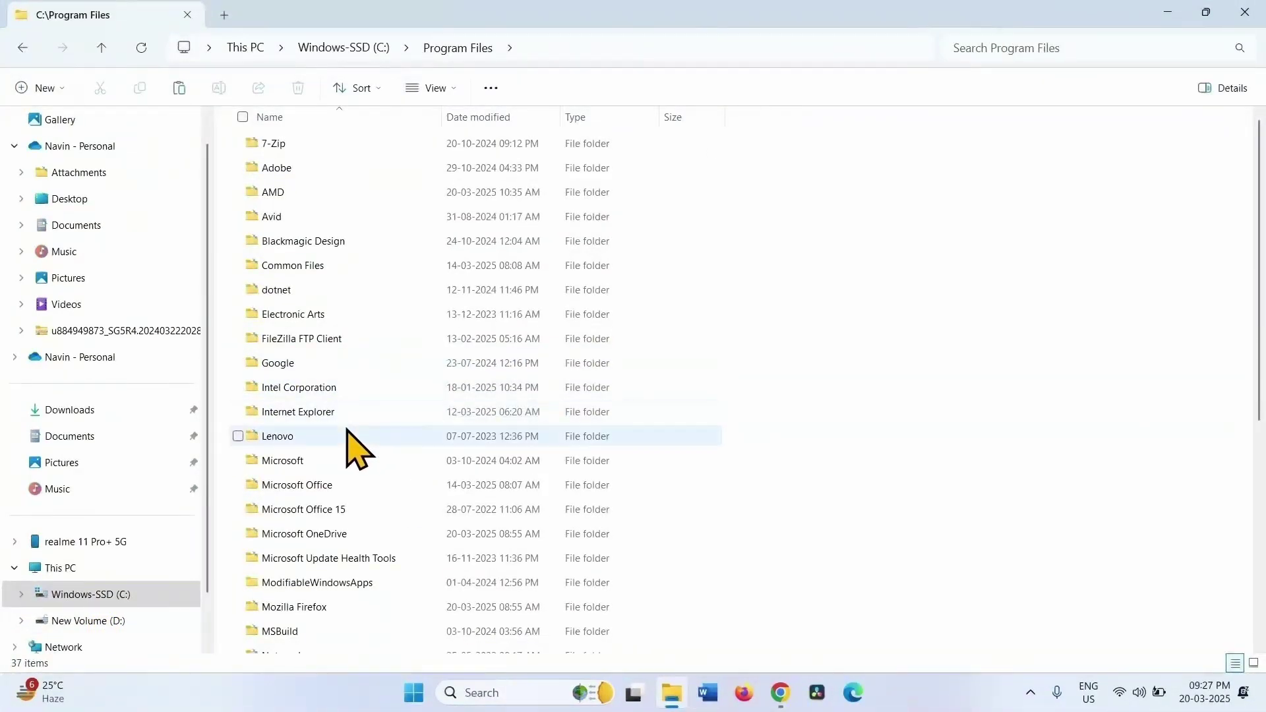
click(307, 270)
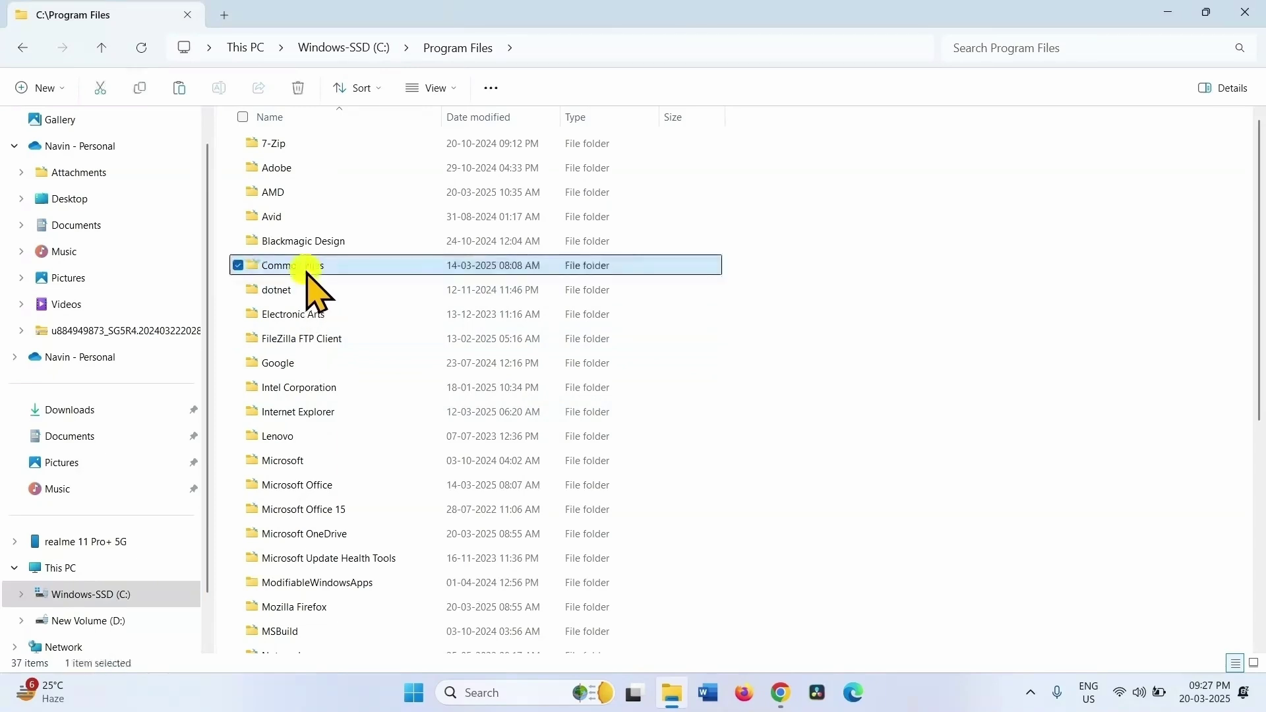
double_click(307, 270)
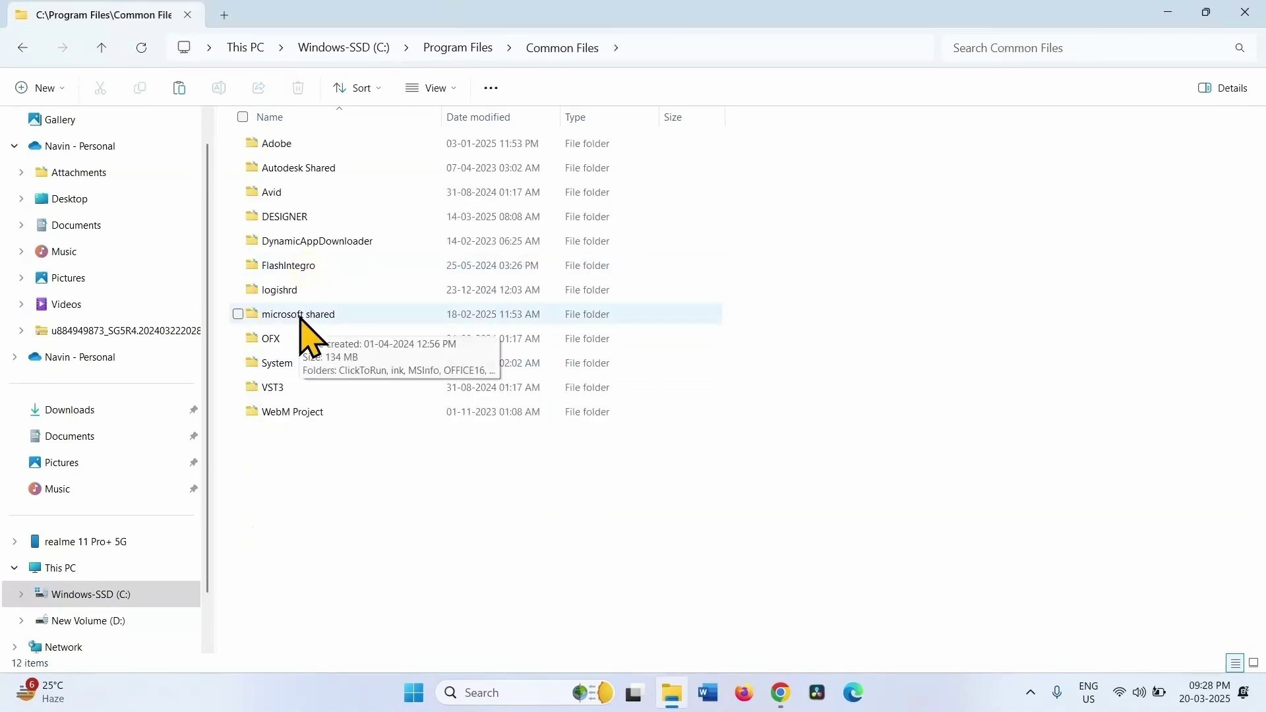
double_click(342, 319)
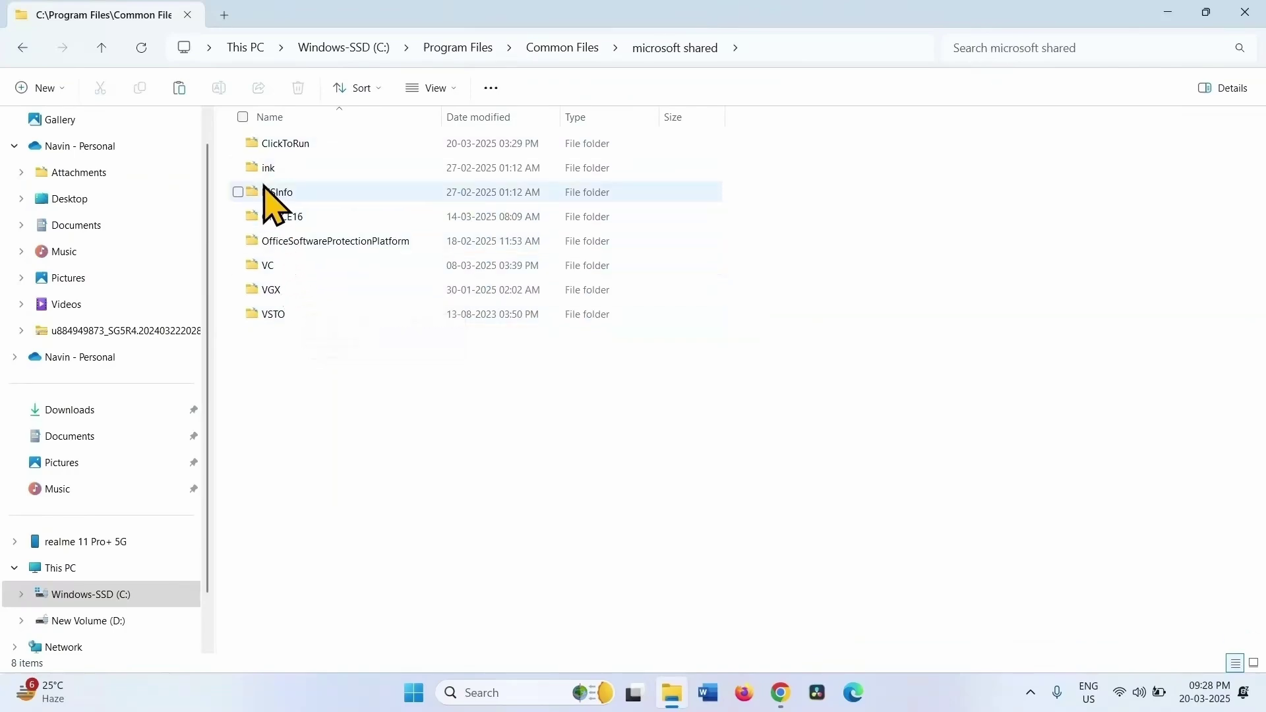
double_click(271, 143)
Paste AppvIsvSubsystems64.dll into ClickToRun with administrator permission and leave Explorer
scroll(330, 329, down, 10)
click(344, 398)
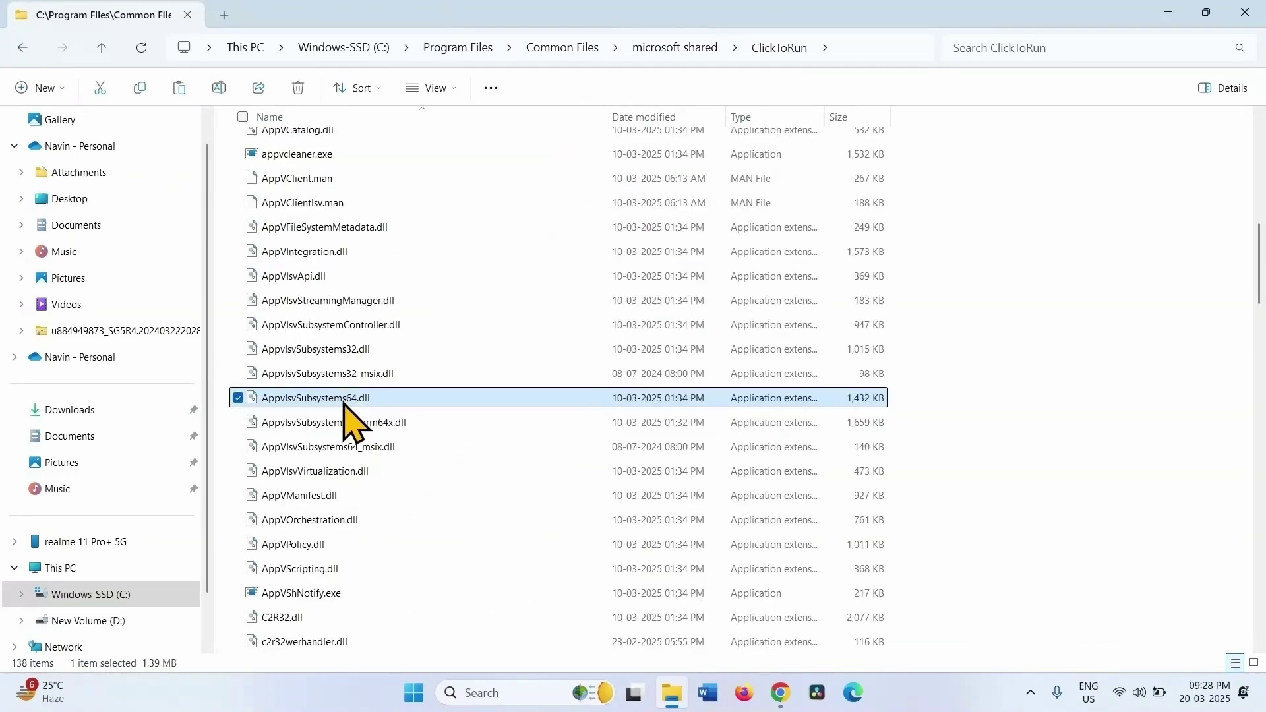
right_click(949, 407)
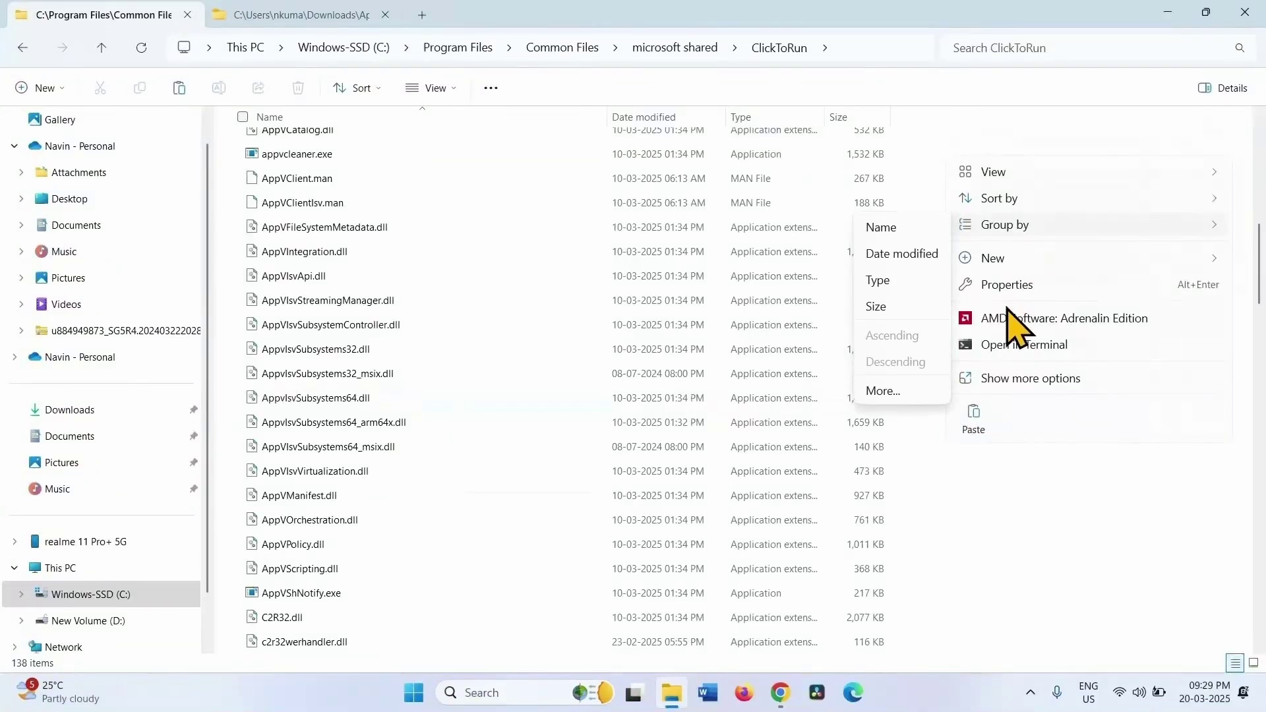
click(975, 422)
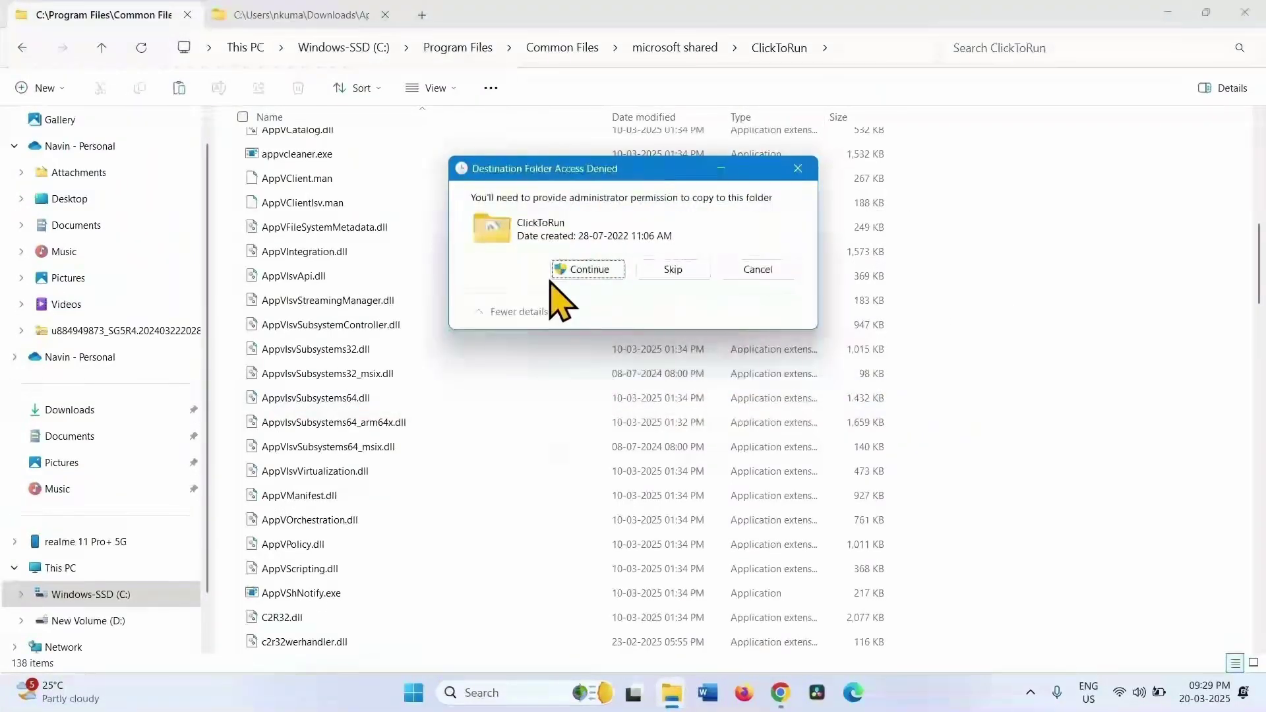
click(568, 270)
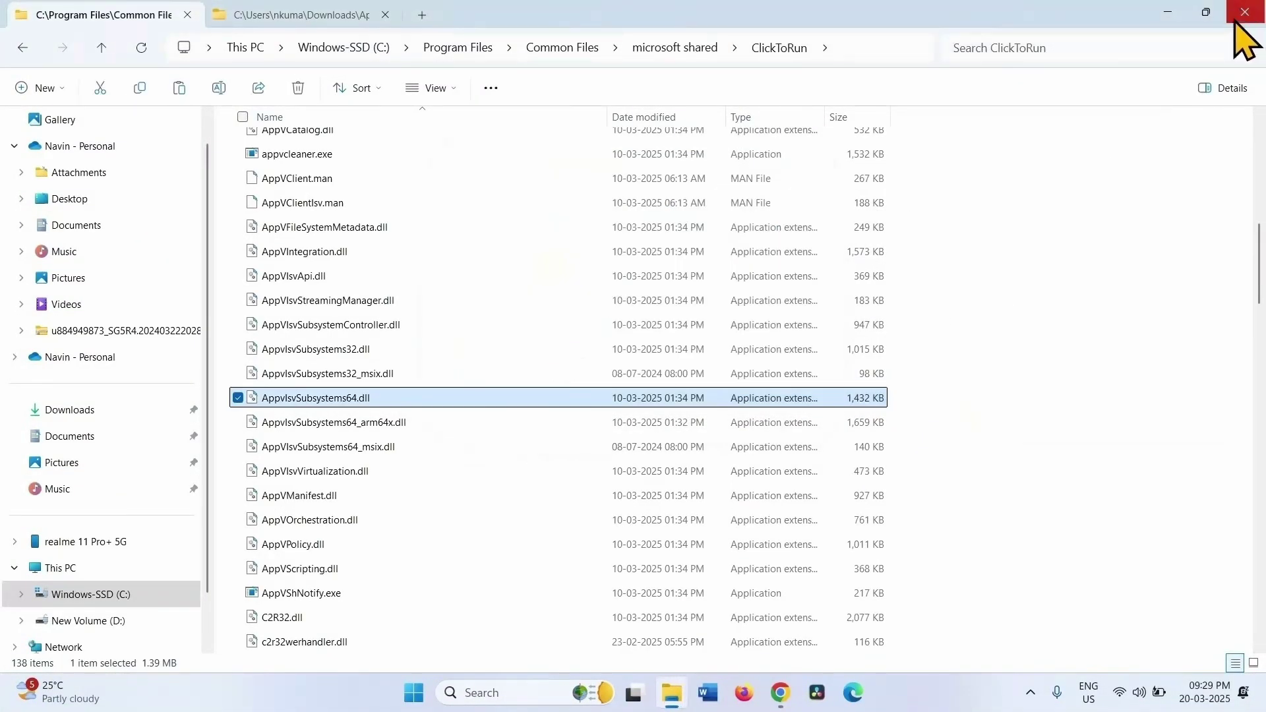
key(super+d)
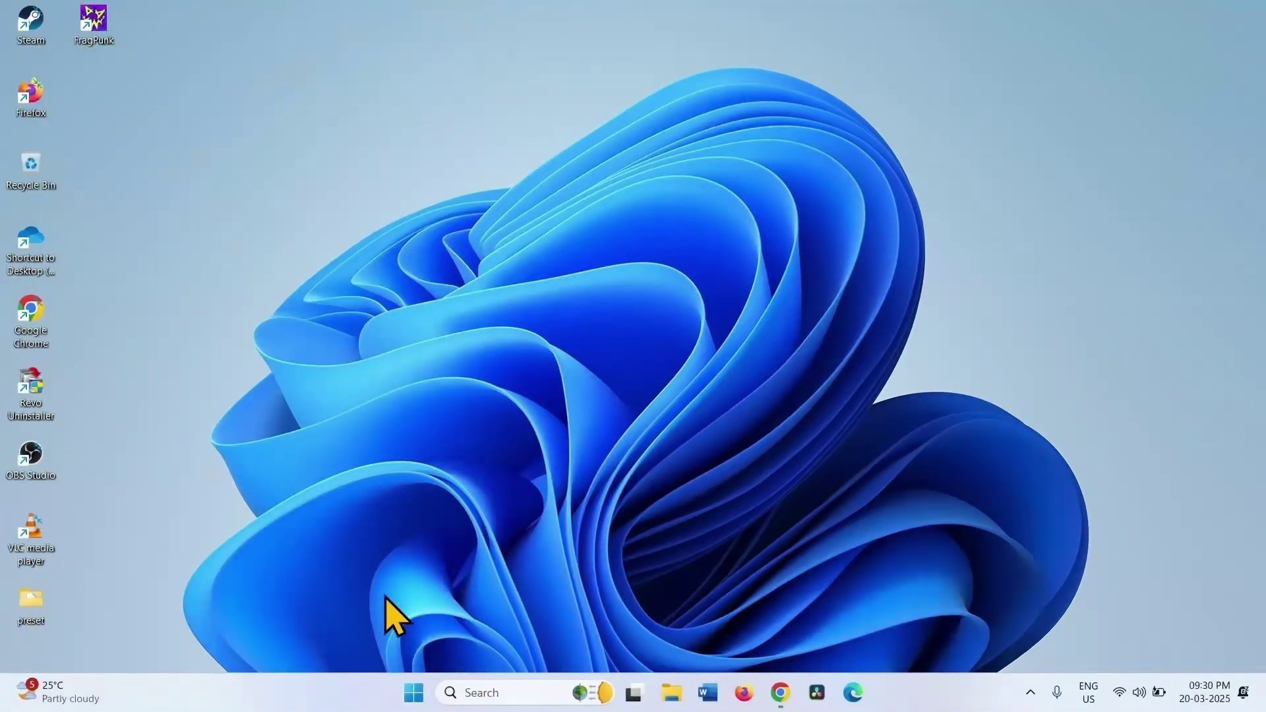
Open Installed apps and search 'office' to show Microsoft Office Home and Student 2021
right_click(416, 693)
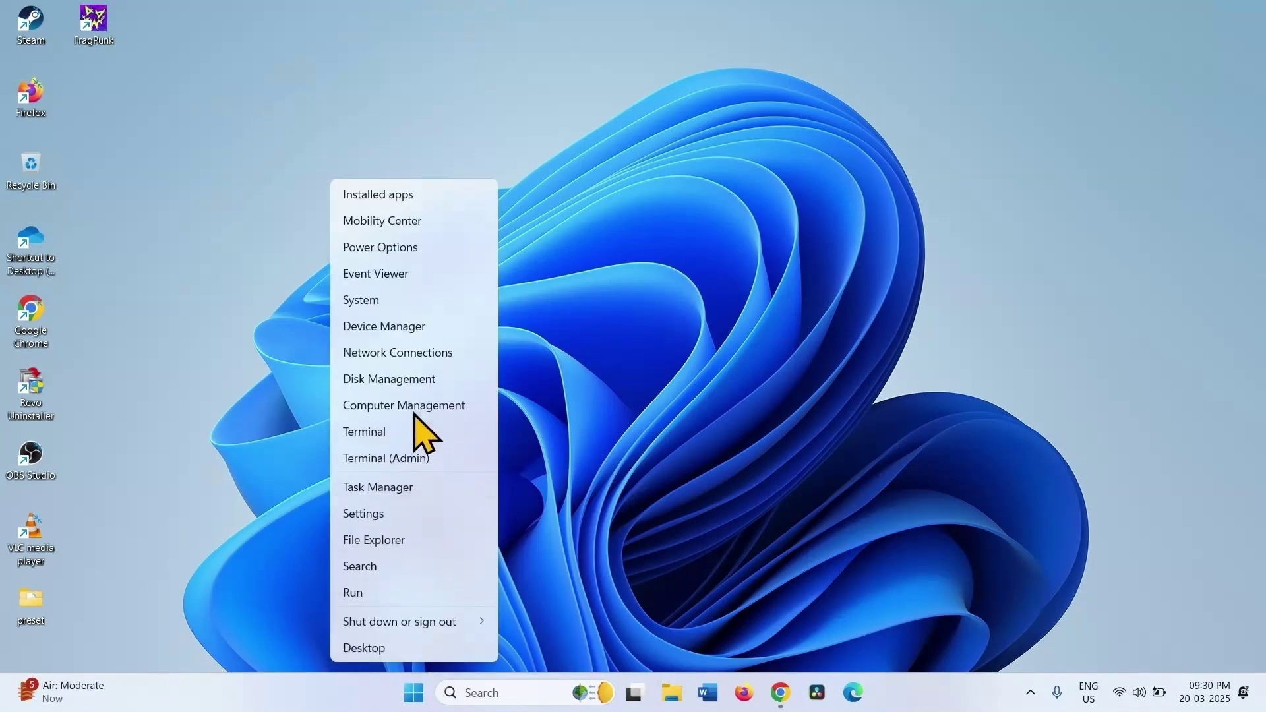
click(408, 202)
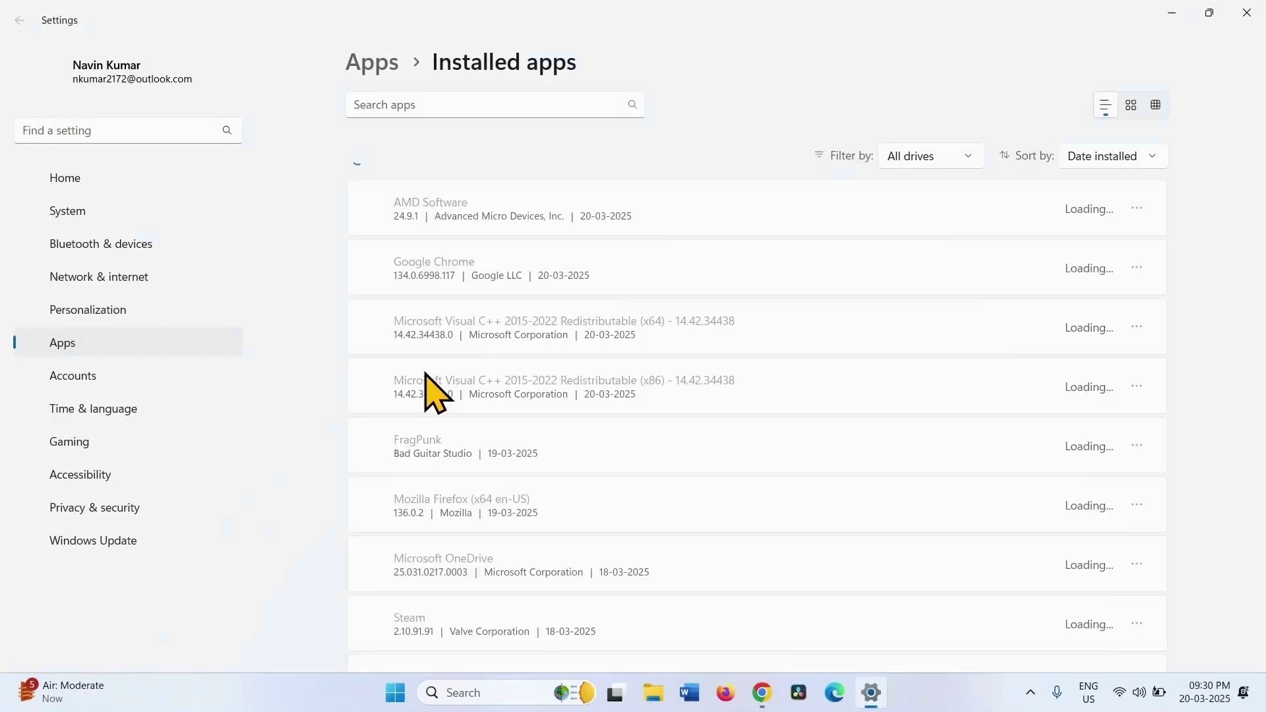
click(469, 106)
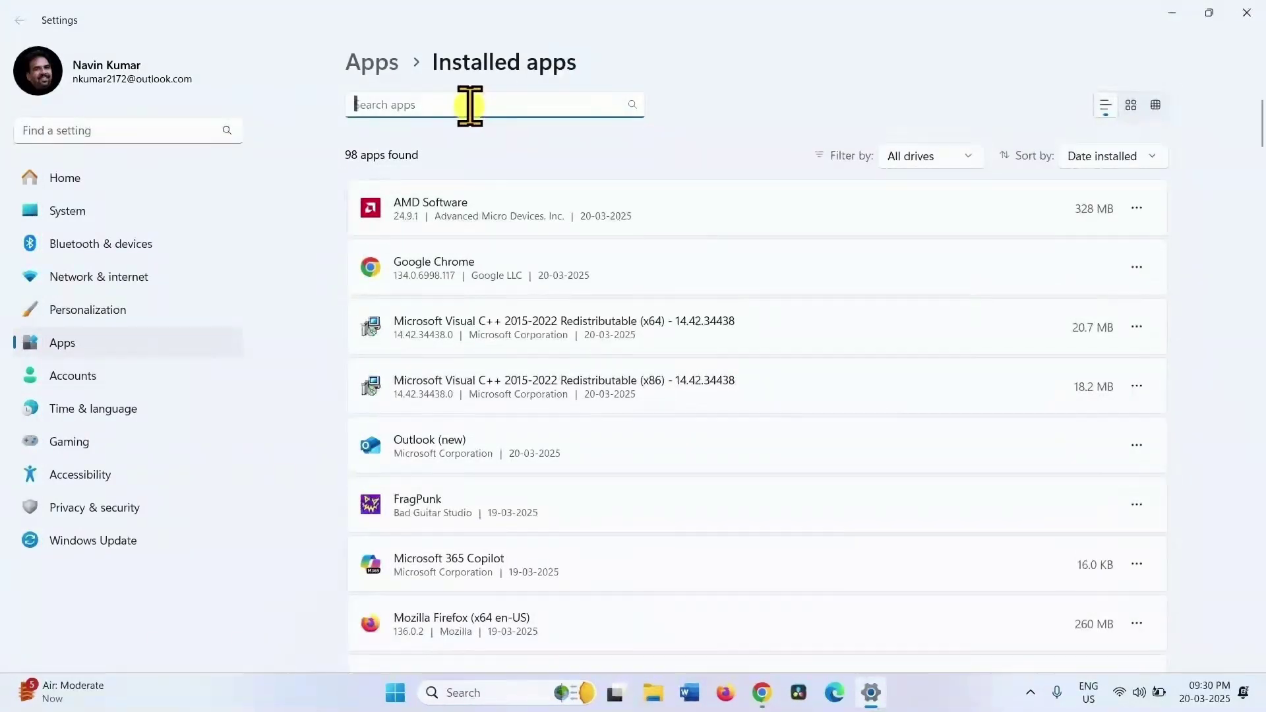
text(offi)
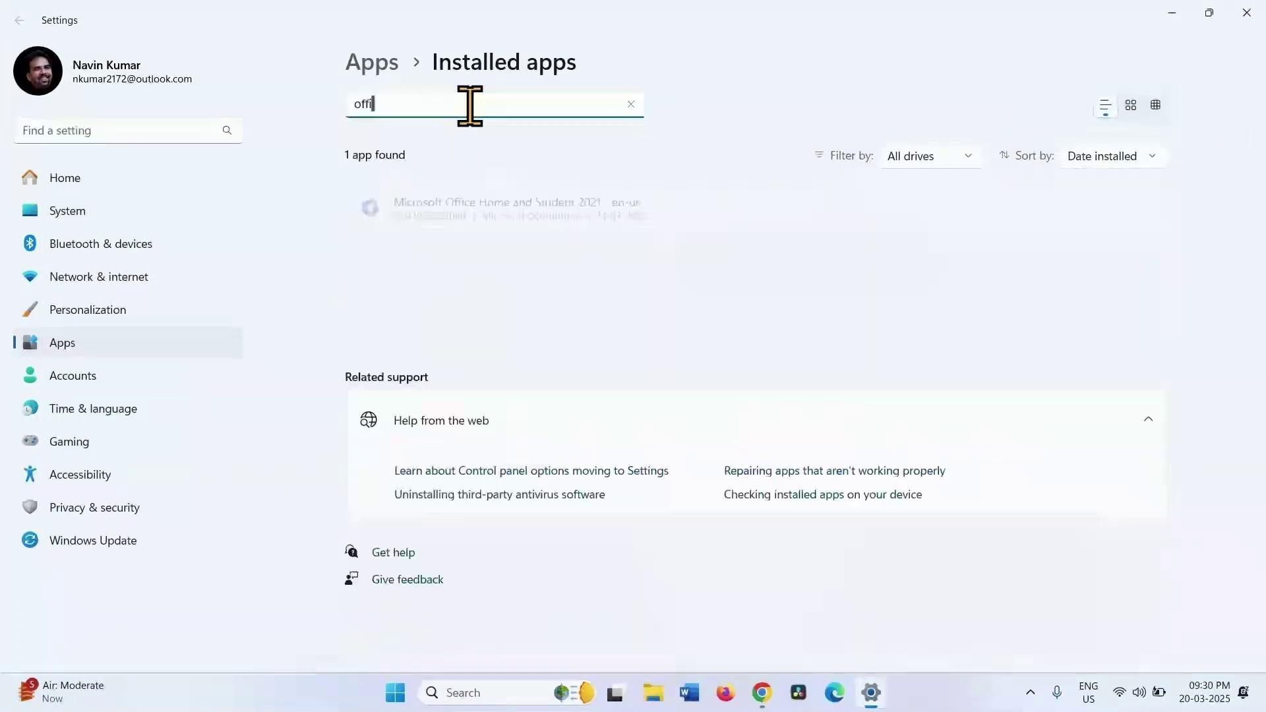
text(ce)
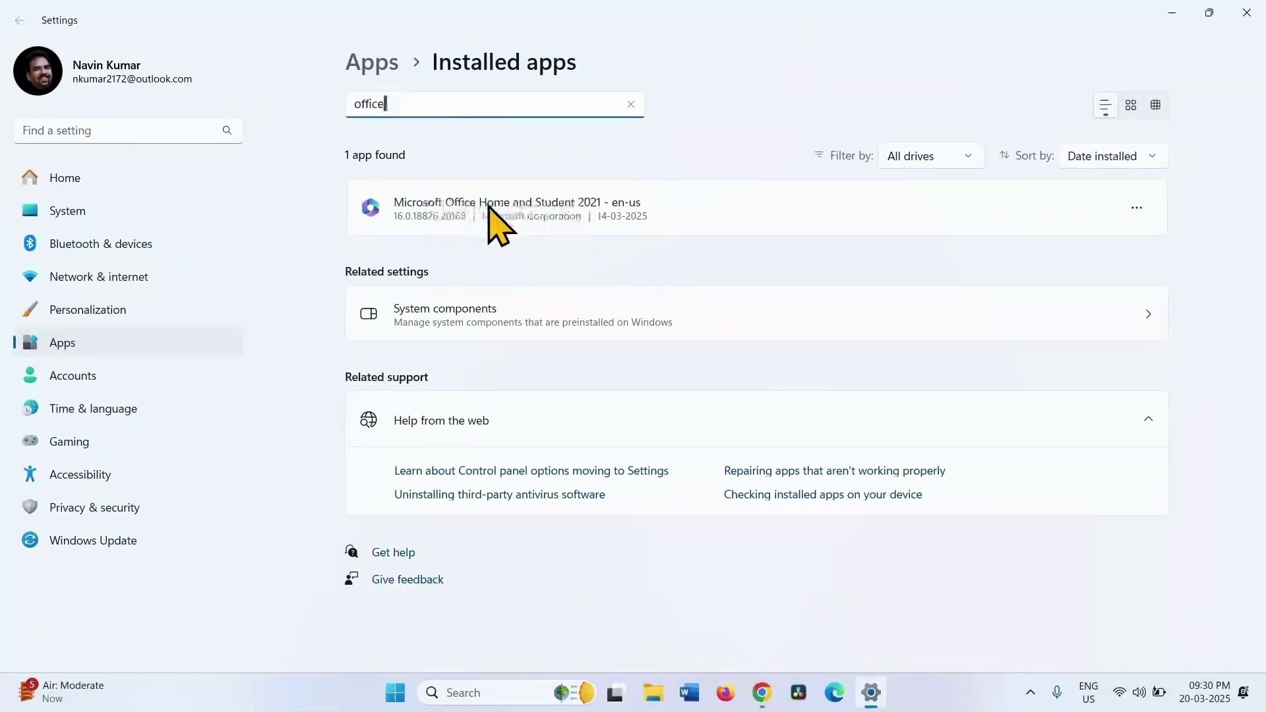
click(1137, 210)
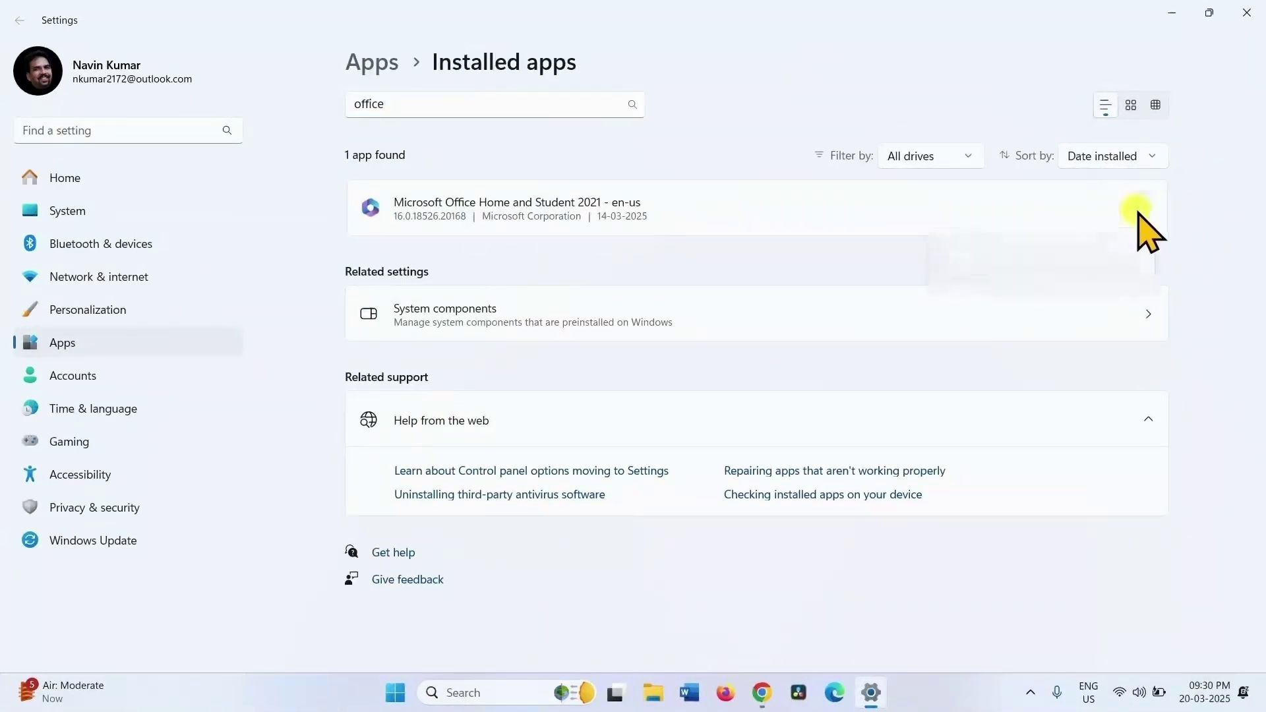
Modify the Office entry, approve UAC, and start an Online Repair
click(1138, 209)
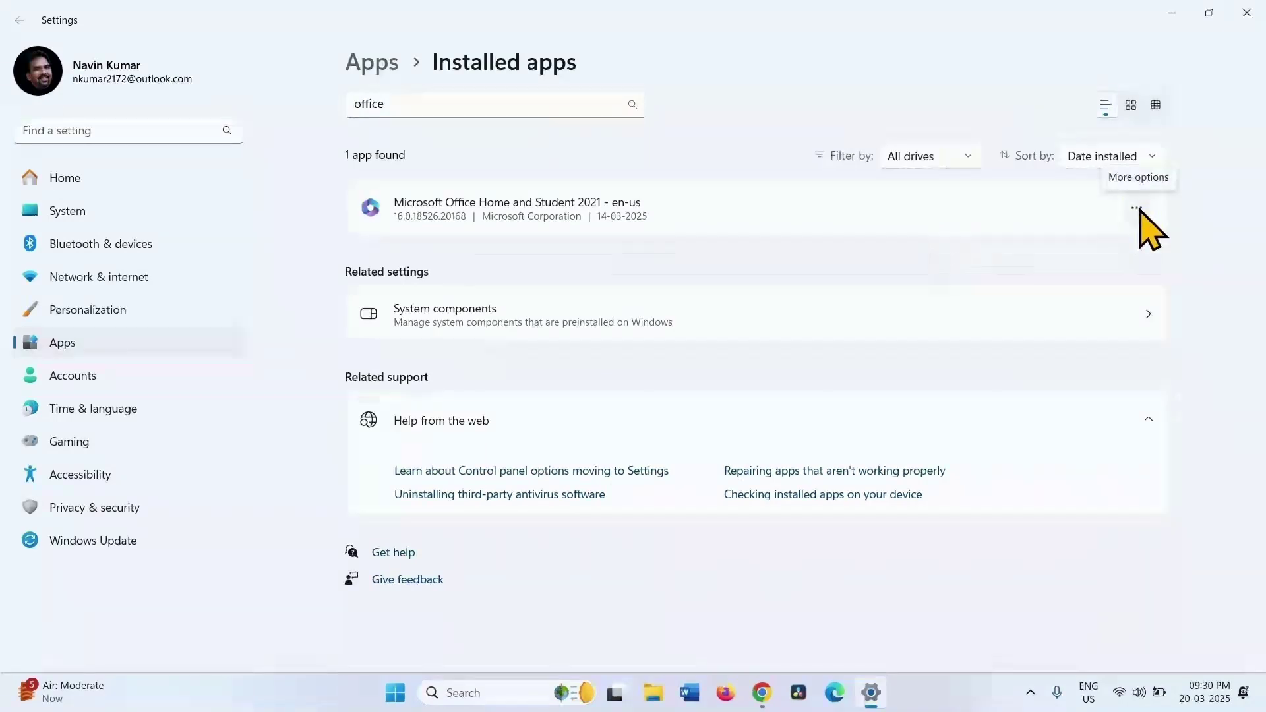
click(1137, 209)
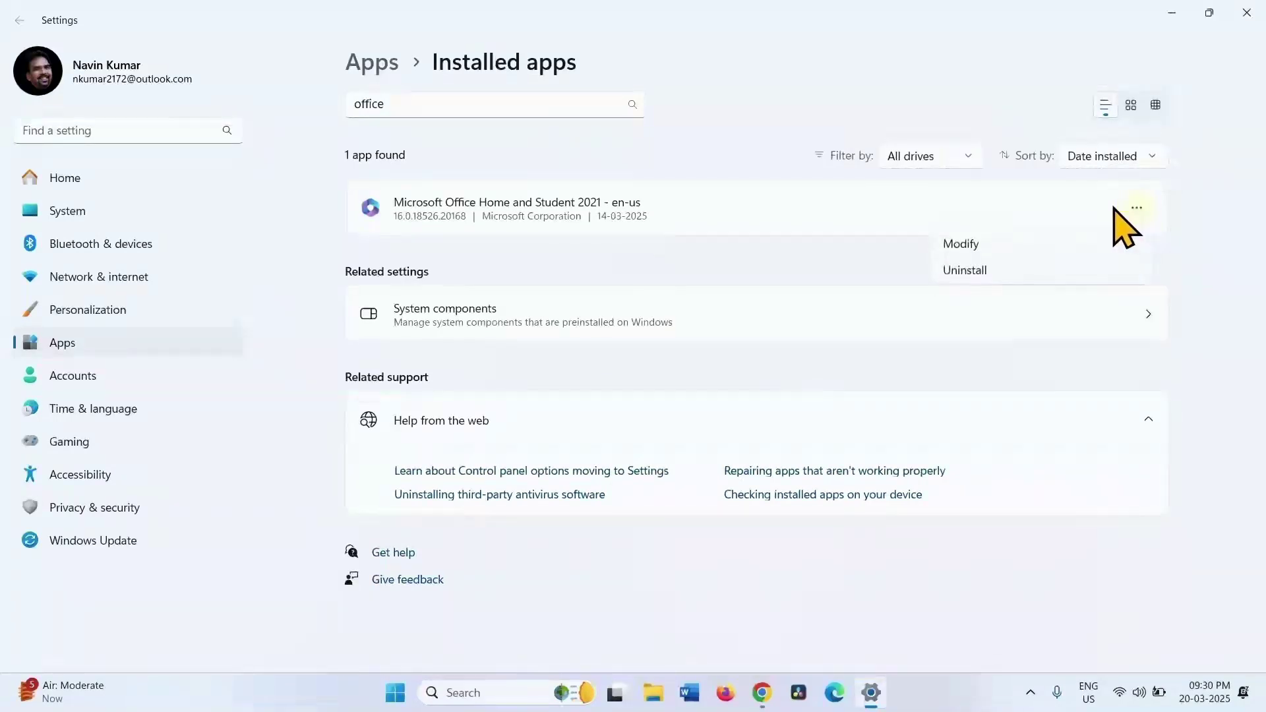
click(964, 244)
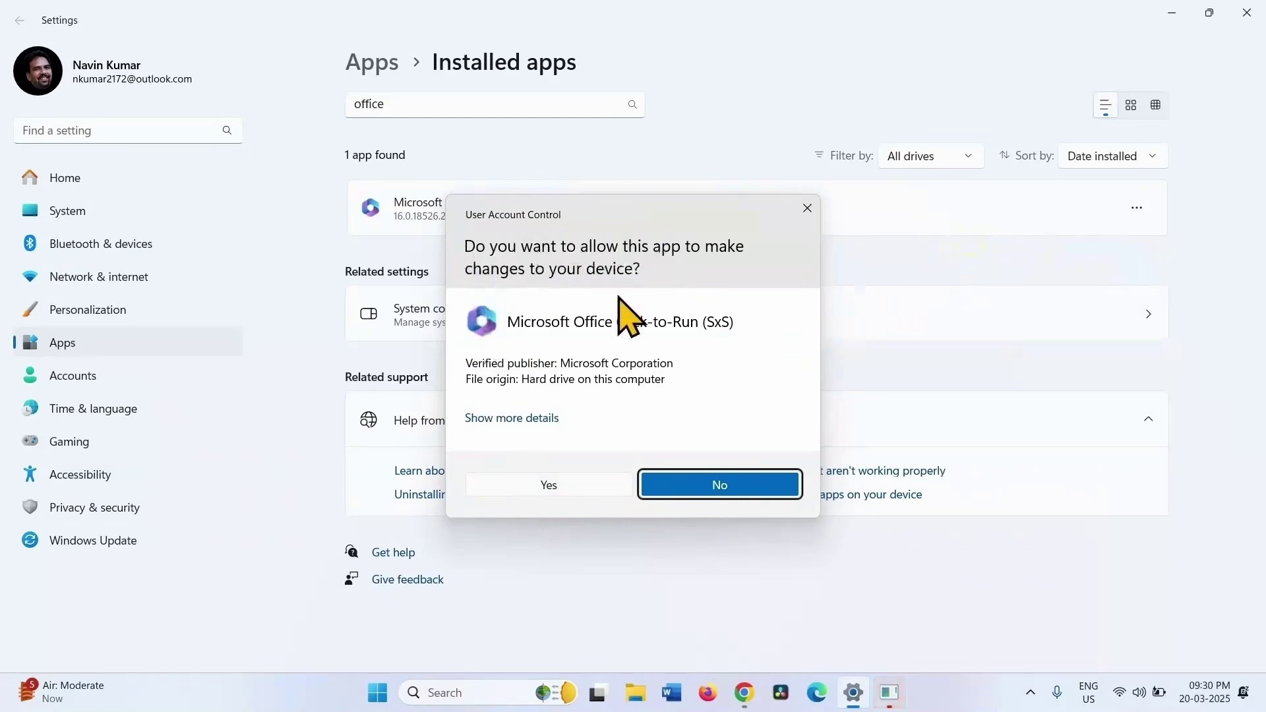
click(521, 487)
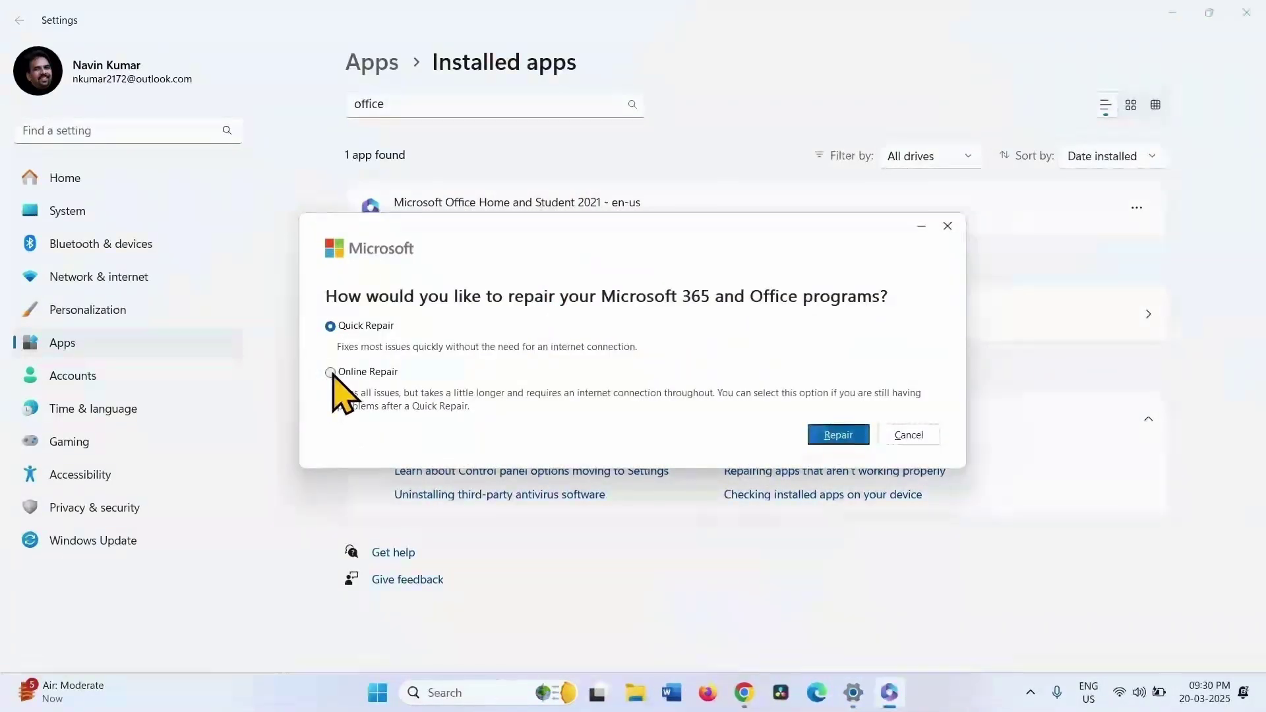
click(331, 373)
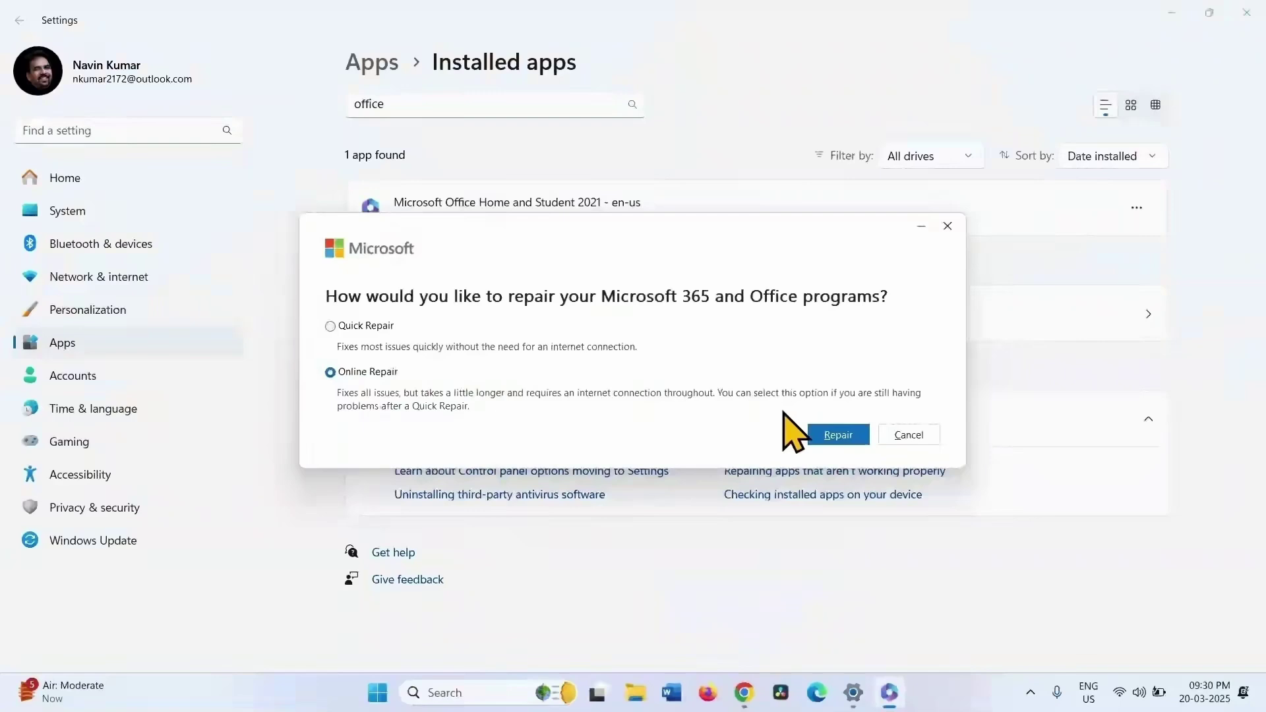
click(836, 436)
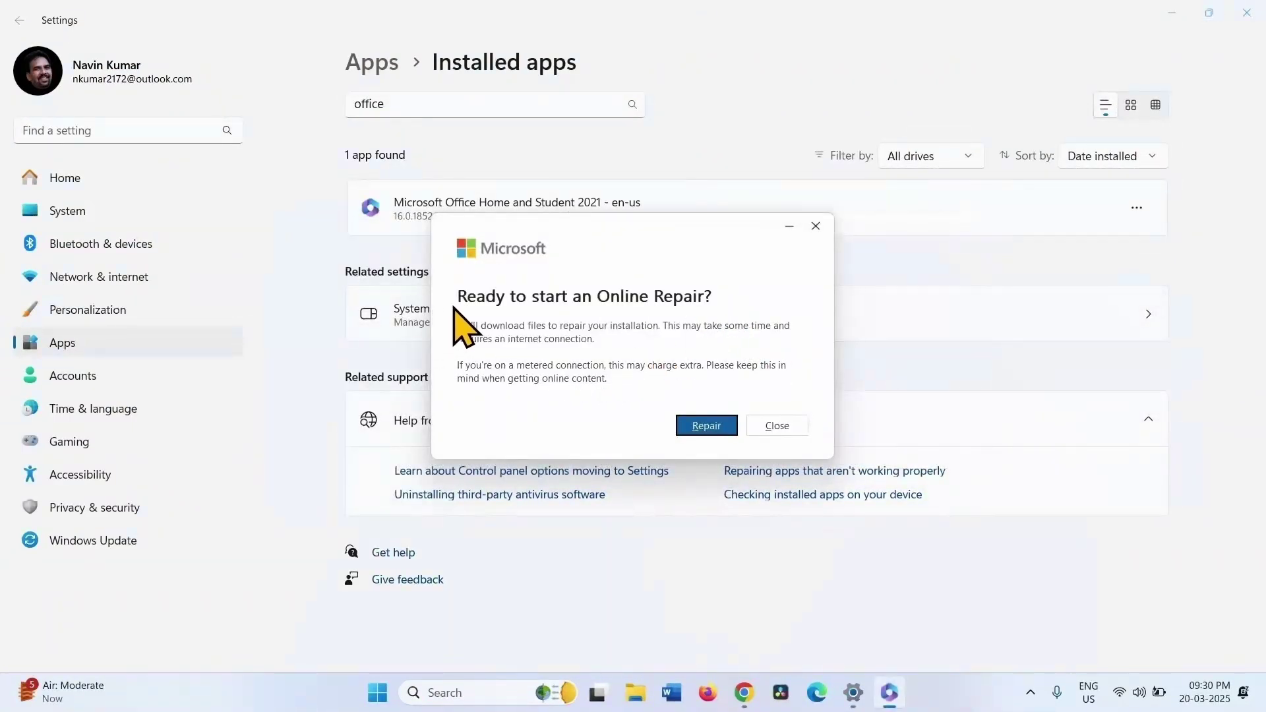